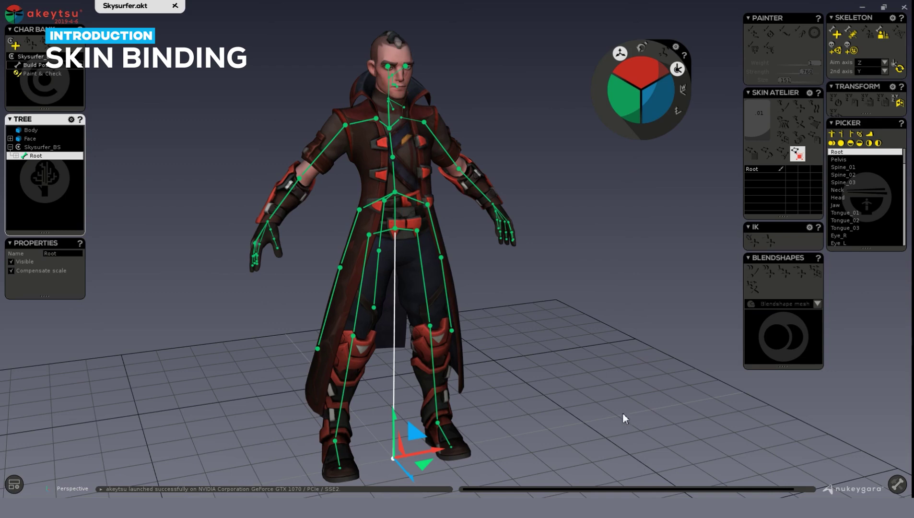
# - Orbit the viewport around the Skysurfer character to inspect the mesh
pyautogui.moveTo(538, 317); pyautogui.dragTo(387, 282, button='middle')
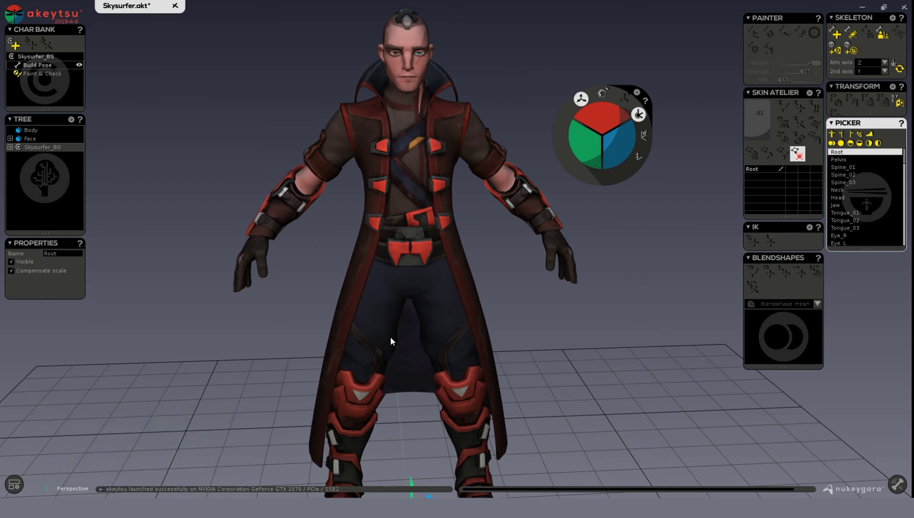
pyautogui.moveTo(394, 266)
pyautogui.keyDown('alt'); pyautogui.mouseDown()
pyautogui.moveTo(371, 257)
pyautogui.moveTo(378, 259)
pyautogui.mouseUp(); pyautogui.keyUp('alt')
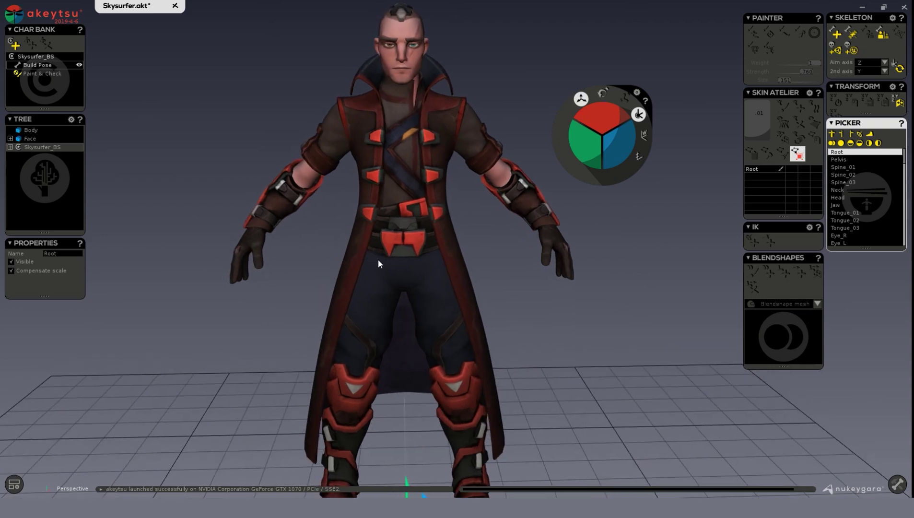
pyautogui.press('j')
pyautogui.press('j')
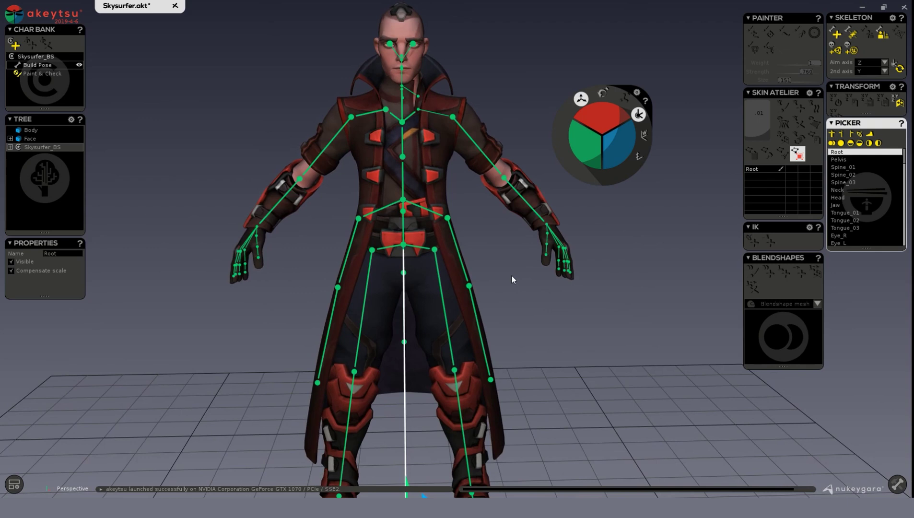
pyautogui.press('j')
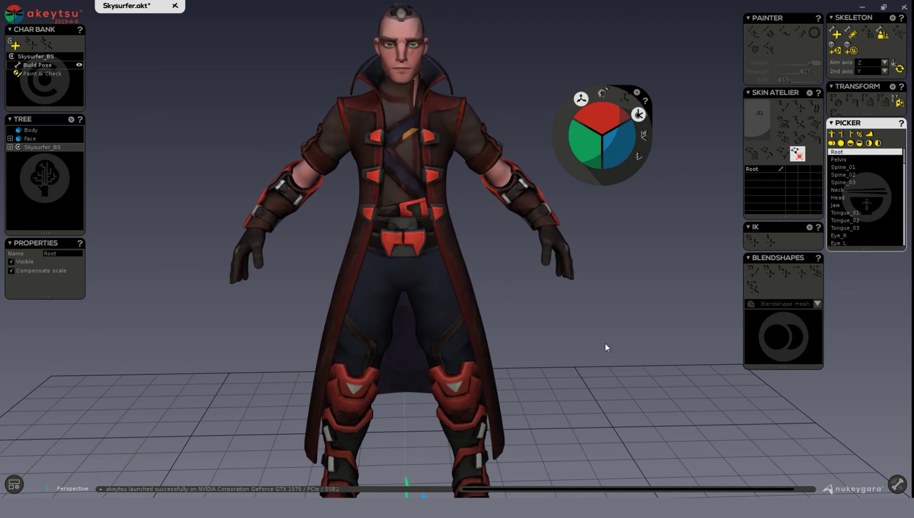
pyautogui.keyDown('alt'); pyautogui.moveTo(476, 340); pyautogui.dragTo(544, 335); pyautogui.keyUp('alt')
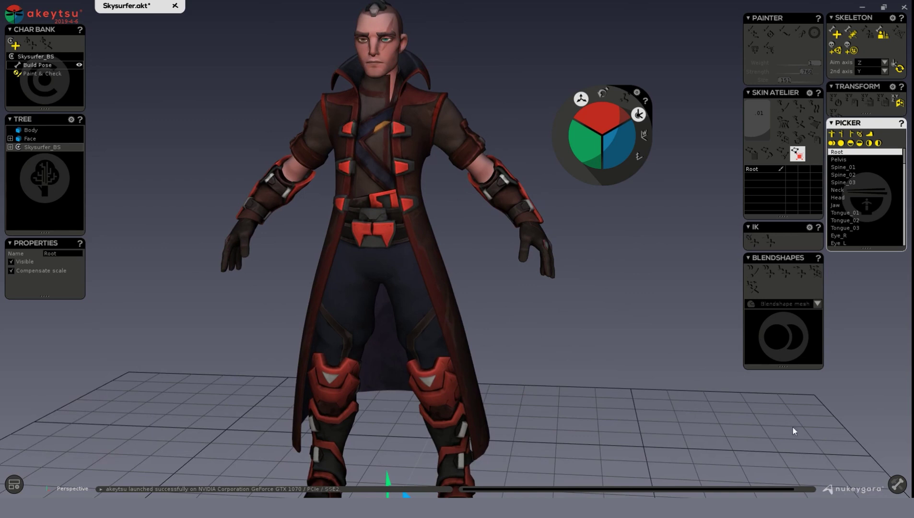
pyautogui.click(899, 486)
pyautogui.click(899, 486)
pyautogui.moveTo(527, 374); pyautogui.dragTo(592, 381, button='middle')
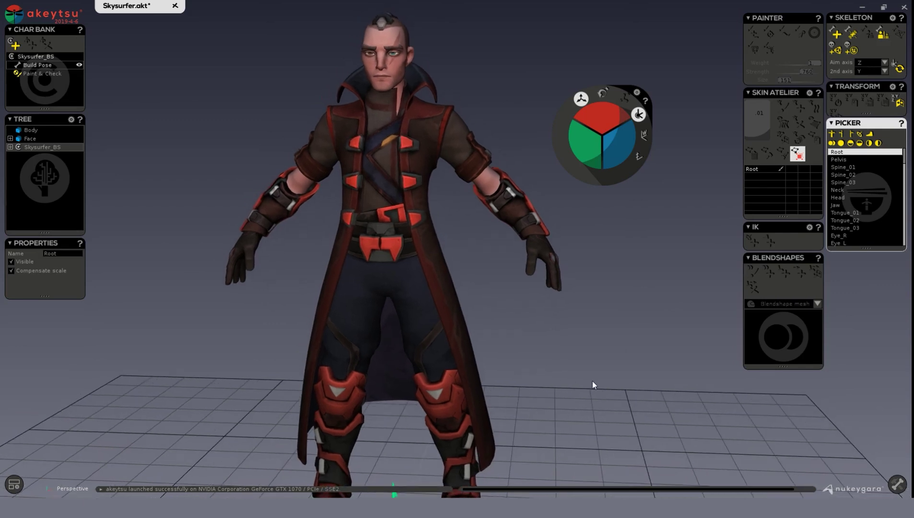
pyautogui.press('Tab')
pyautogui.press('Tab')
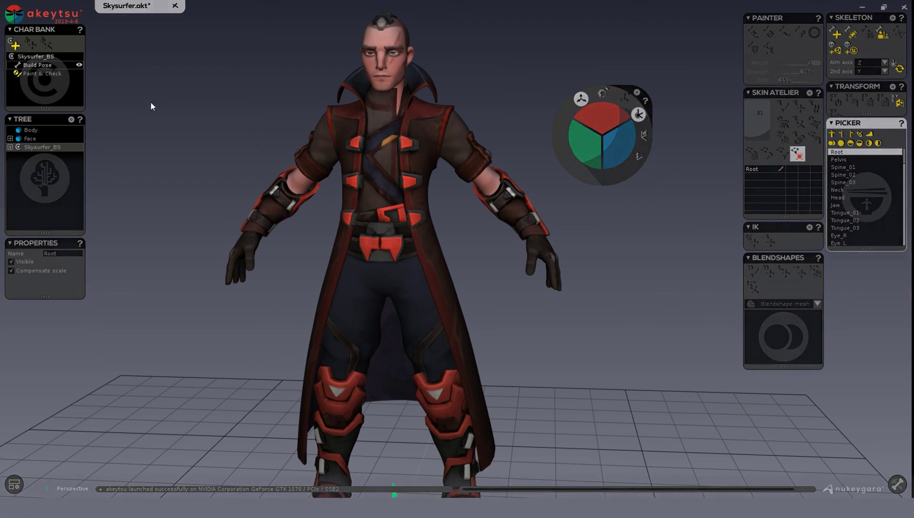
pyautogui.click(15, 15)
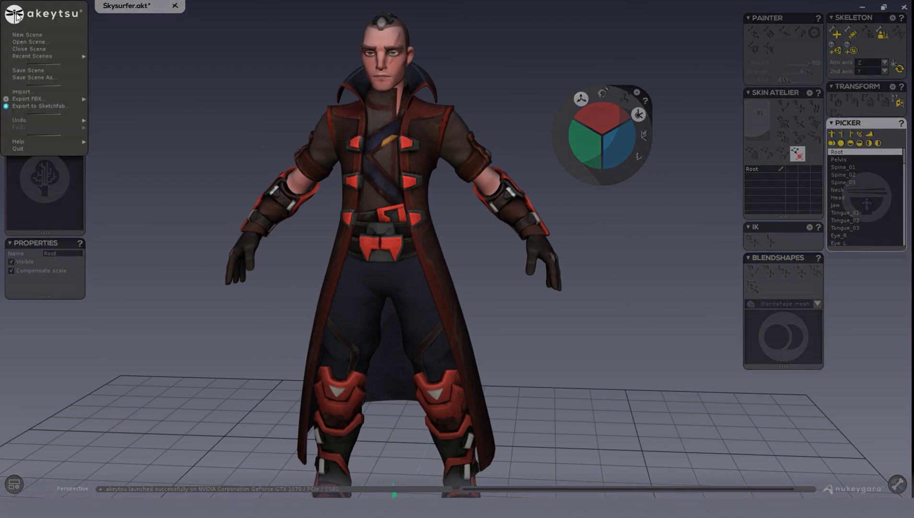
# - Show the Skin Atelier page of the akeytsu Preferences
pyautogui.click(6, 99)
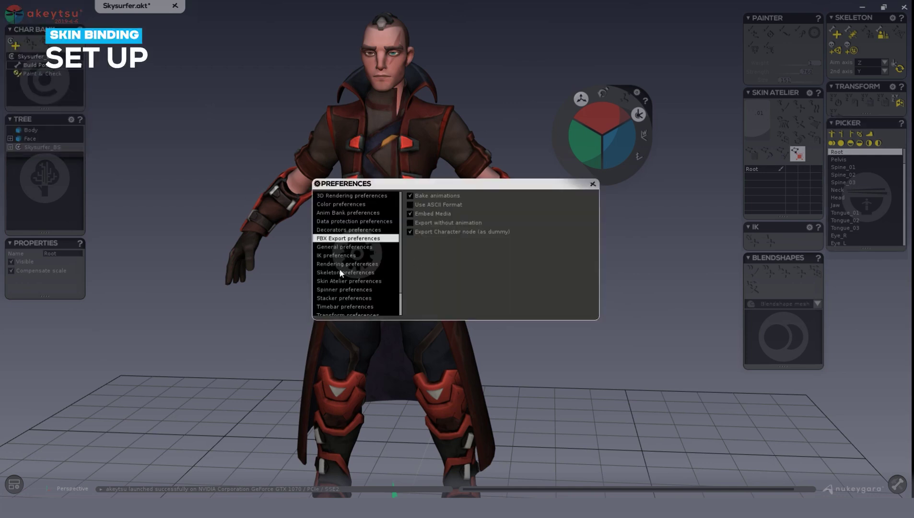
pyautogui.click(340, 281)
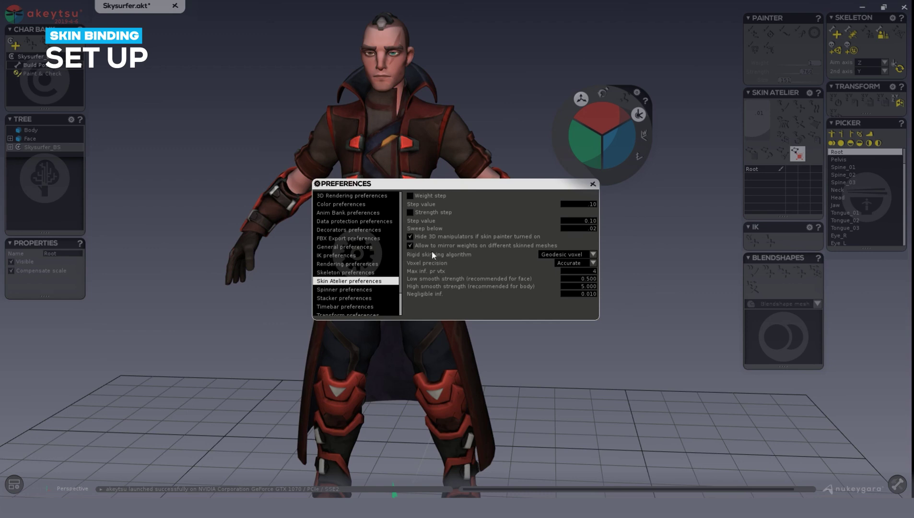
pyautogui.moveTo(464, 184); pyautogui.dragTo(467, 178)
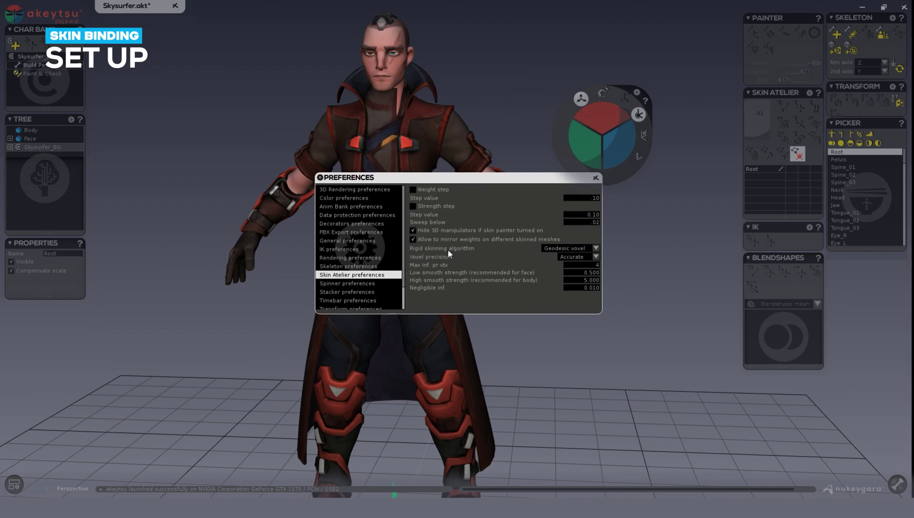
pyautogui.click(567, 248)
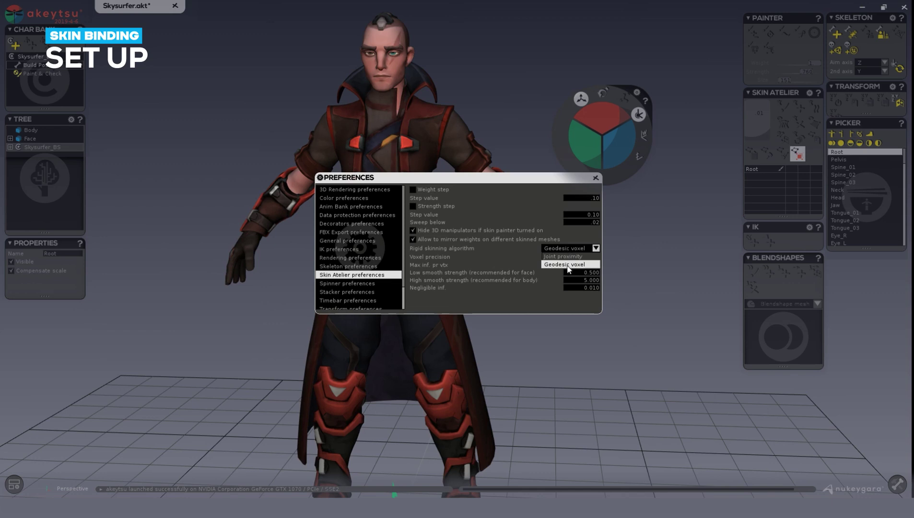
pyautogui.click(563, 256)
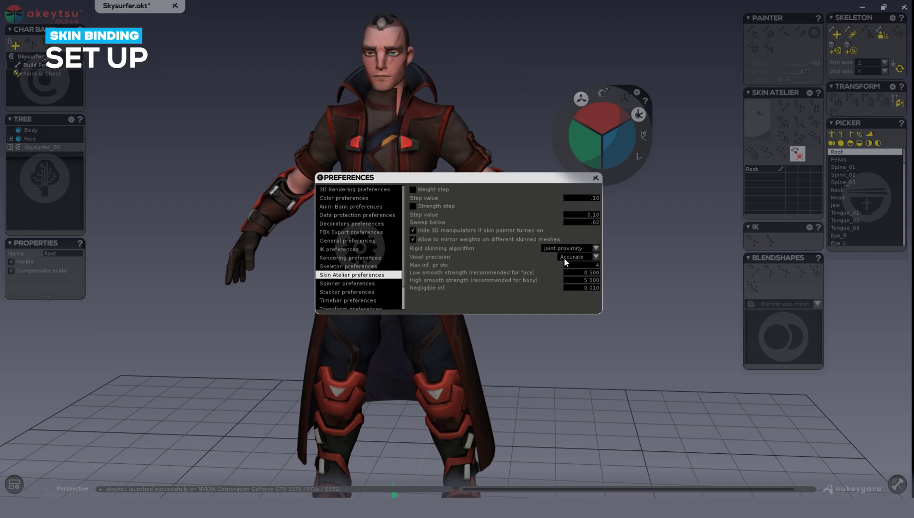
pyautogui.click(567, 249)
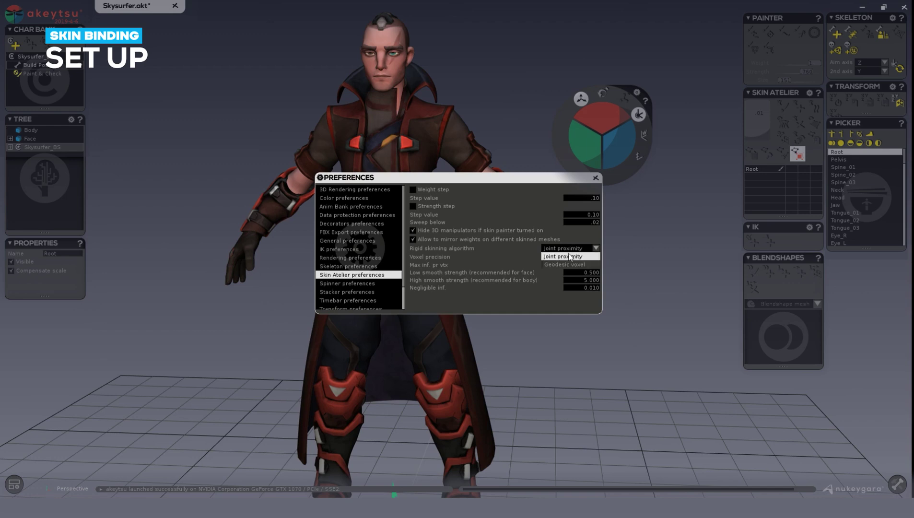
pyautogui.click(570, 261)
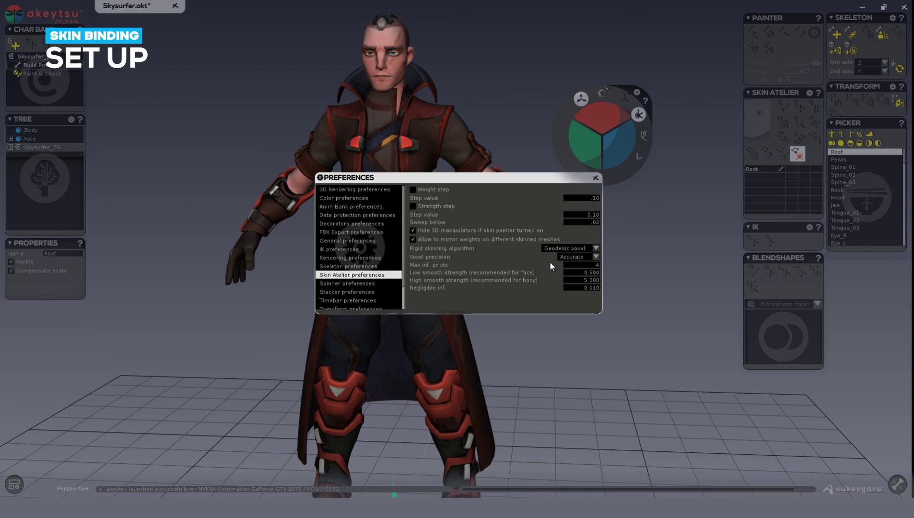
pyautogui.moveTo(450, 174); pyautogui.dragTo(571, 247)
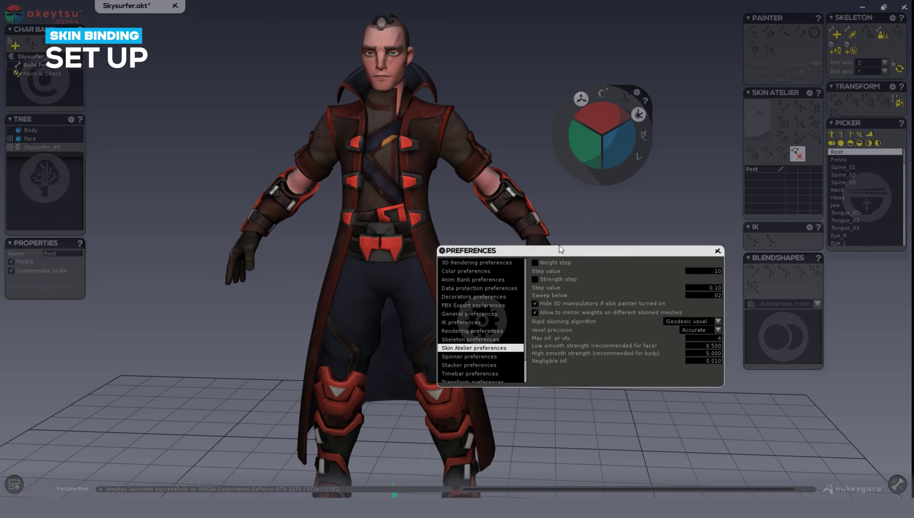
pyautogui.moveTo(264, 161); pyautogui.dragTo(353, 177, button='middle')
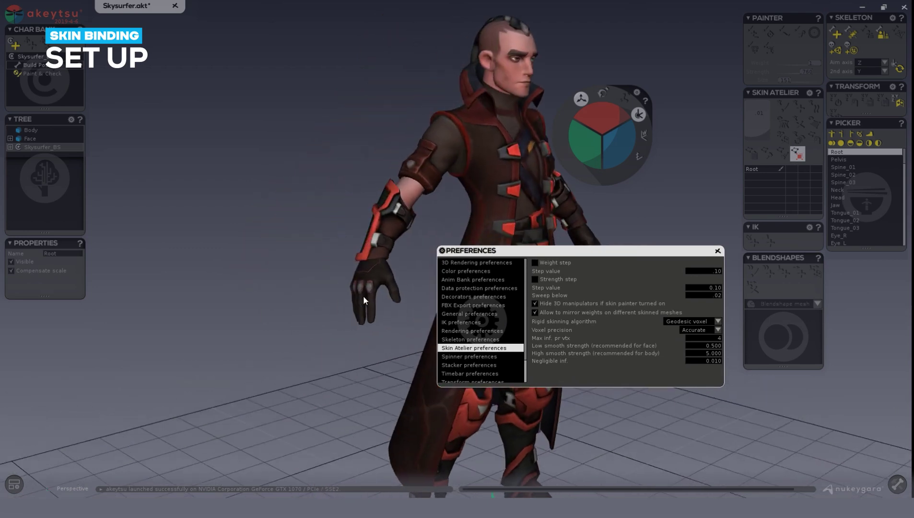
pyautogui.moveTo(363, 296)
pyautogui.keyDown('alt'); pyautogui.mouseDown()
pyautogui.moveTo(333, 296)
pyautogui.moveTo(374, 298)
pyautogui.mouseUp(); pyautogui.keyUp('alt')
pyautogui.scroll(3, 276, 306)
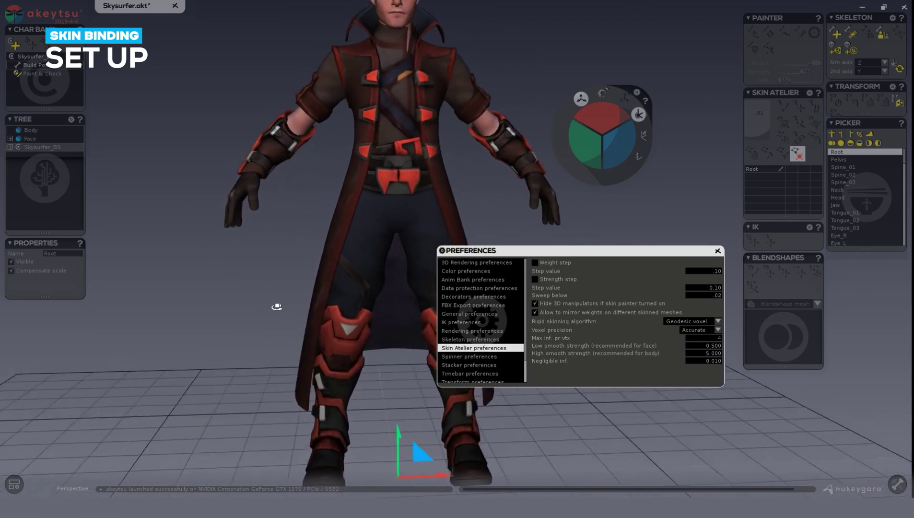
pyautogui.keyDown('alt'); pyautogui.moveTo(277, 307); pyautogui.dragTo(282, 303); pyautogui.keyUp('alt')
pyautogui.keyDown('alt'); pyautogui.moveTo(331, 319); pyautogui.dragTo(396, 256); pyautogui.keyUp('alt')
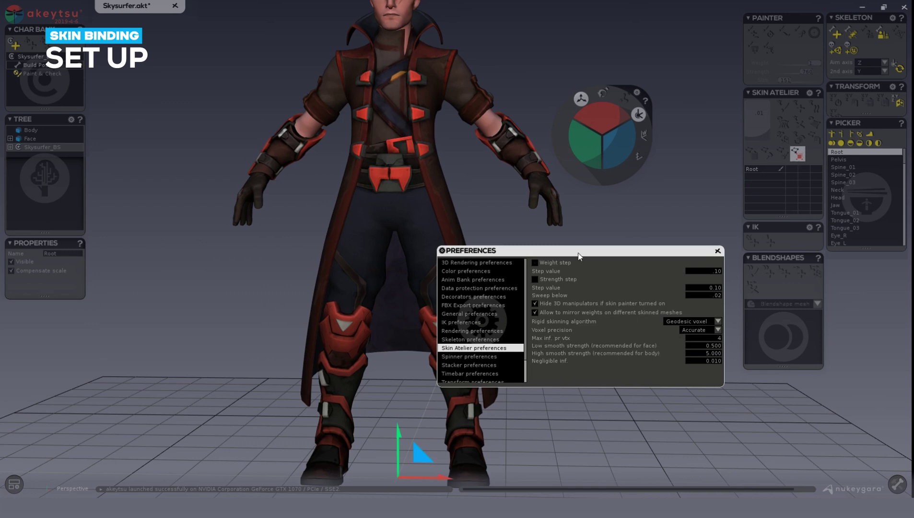
pyautogui.moveTo(579, 256); pyautogui.dragTo(568, 226)
# - Check Skin Atelier values, keeping Accurate voxel precision, 4 max influences and 0.010 negligible influence
pyautogui.doubleClick(688, 312)
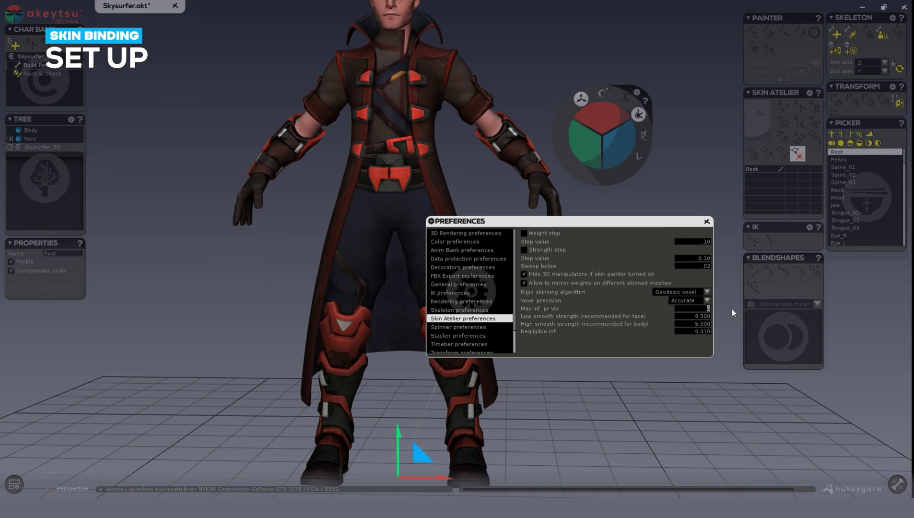
pyautogui.click(685, 301)
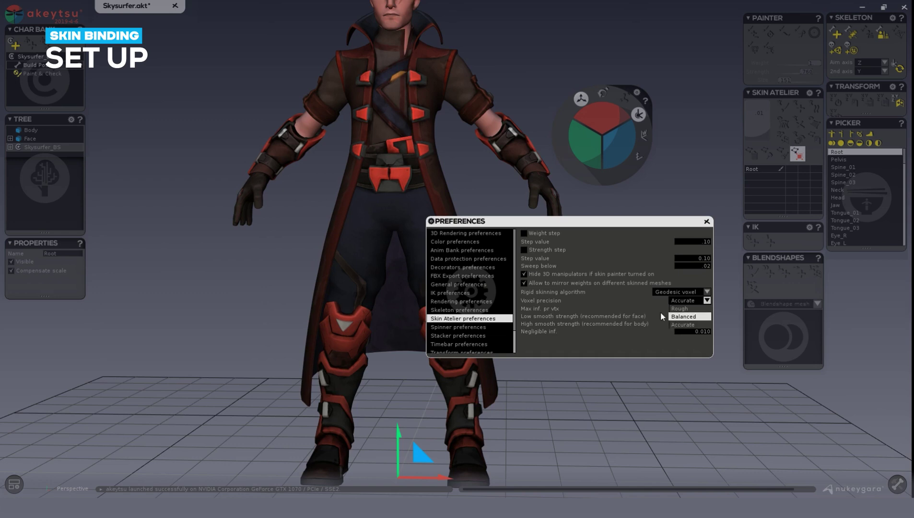
pyautogui.click(539, 387)
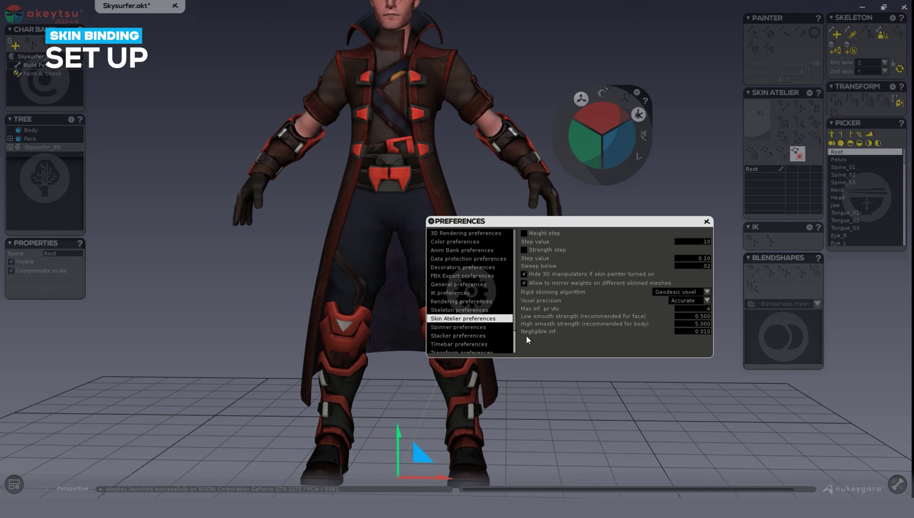
pyautogui.click(691, 332)
pyautogui.moveTo(664, 222); pyautogui.dragTo(672, 206)
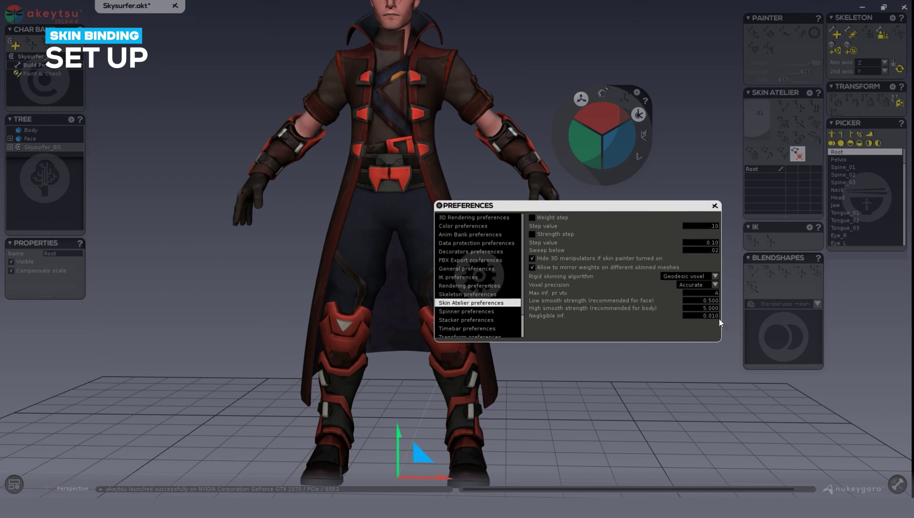
pyautogui.moveTo(701, 315); pyautogui.dragTo(742, 319)
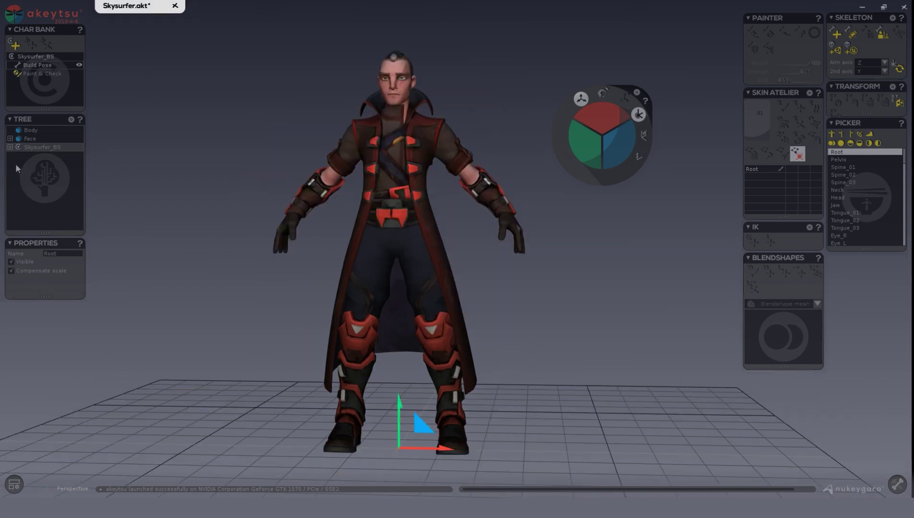
# - Select Body in the Tree, dock the Picker below Transform, and enlarge Transform to show every row
pyautogui.click(34, 130)
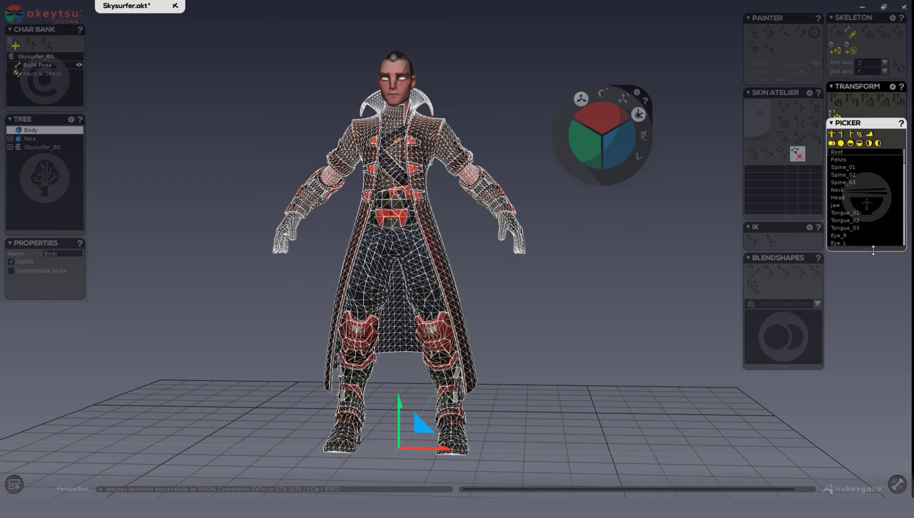
pyautogui.moveTo(858, 124); pyautogui.dragTo(879, 254)
pyautogui.moveTo(871, 150); pyautogui.dragTo(871, 234)
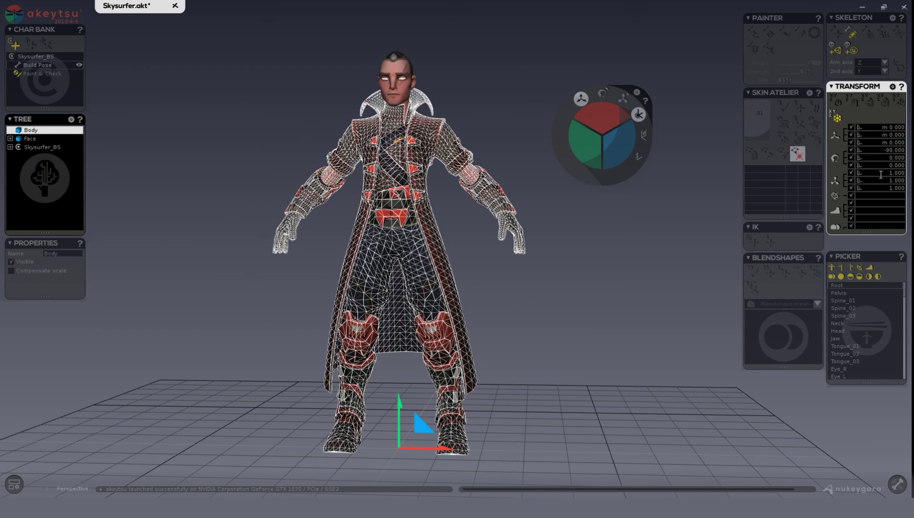
# - Freeze the Body and Face transforms to zero, undo a test move, then multi-select both meshes
pyautogui.click(837, 119)
pyautogui.click(36, 139)
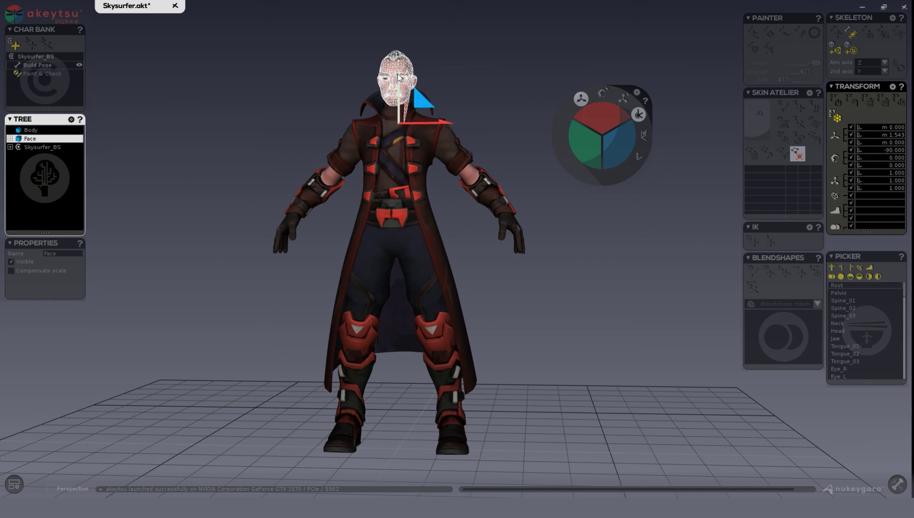
pyautogui.moveTo(400, 79); pyautogui.dragTo(394, 61)
pyautogui.hotkey('ctrl', 'z')
pyautogui.click(837, 118)
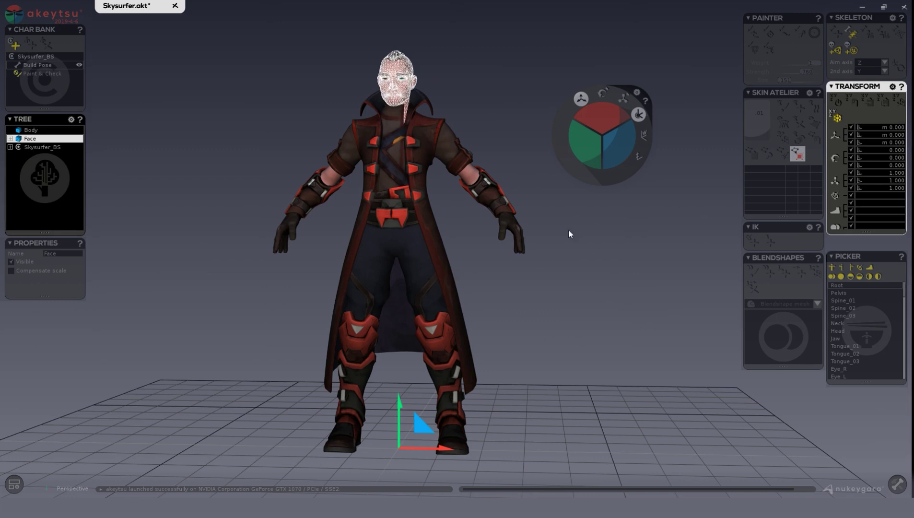
pyautogui.click(30, 130)
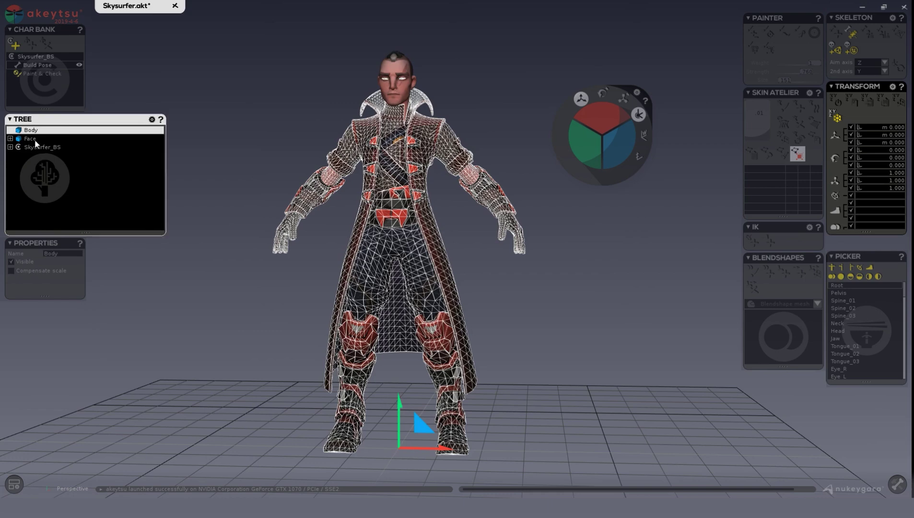
pyautogui.click(52, 138)
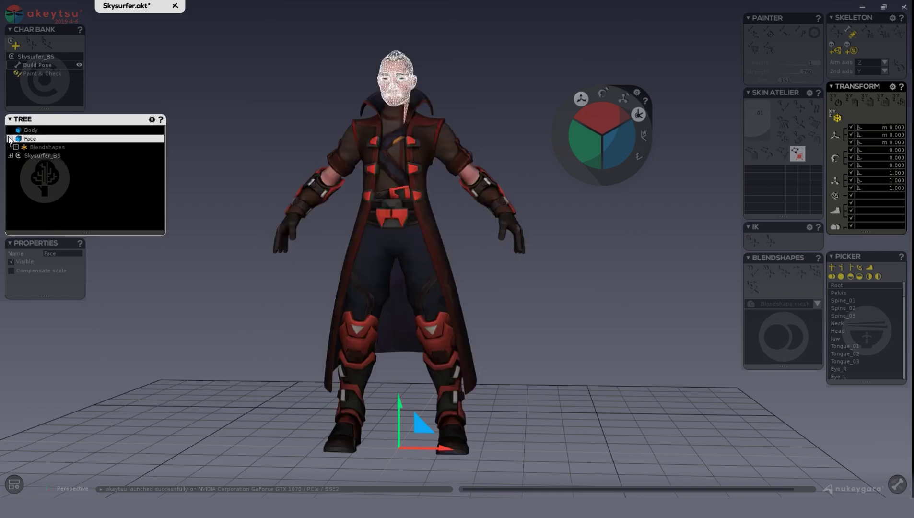
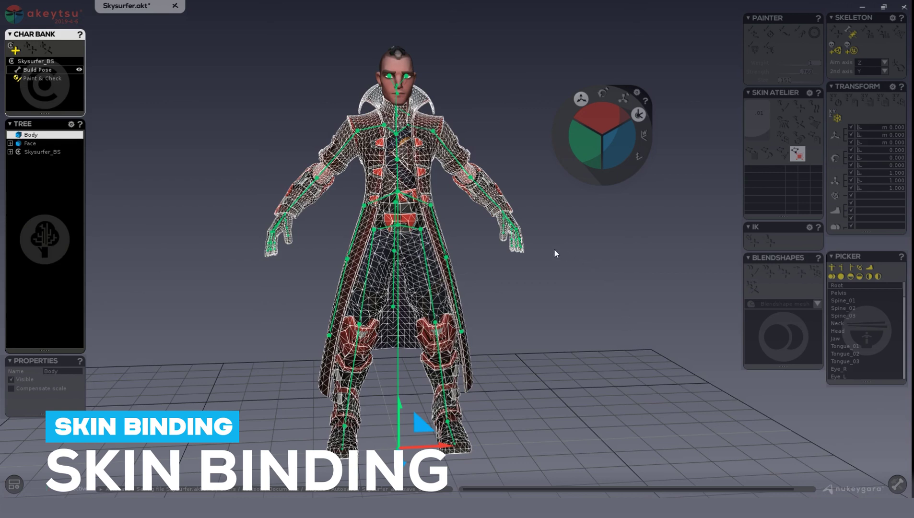
# - Reselect the Body and Face meshes and make Paint & Check the active character mode
pyautogui.doubleClick(26, 137)
pyautogui.click(26, 144)
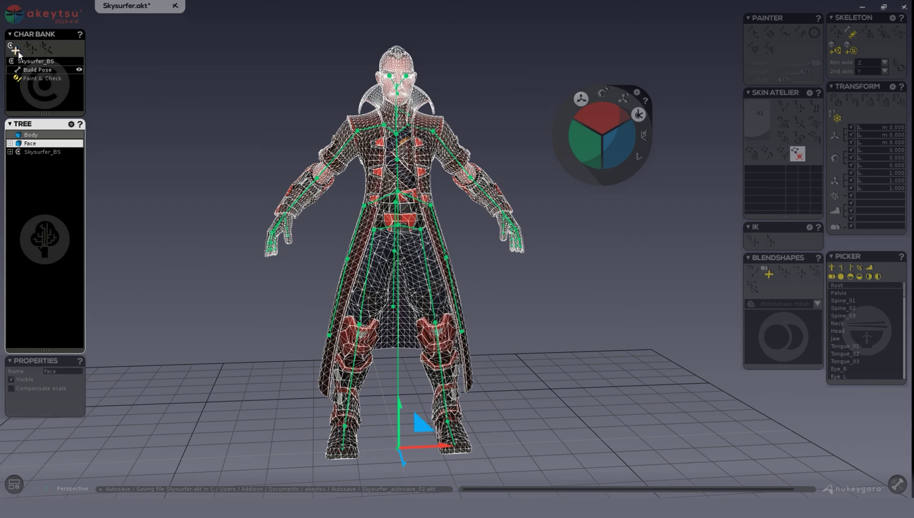
pyautogui.click(42, 80)
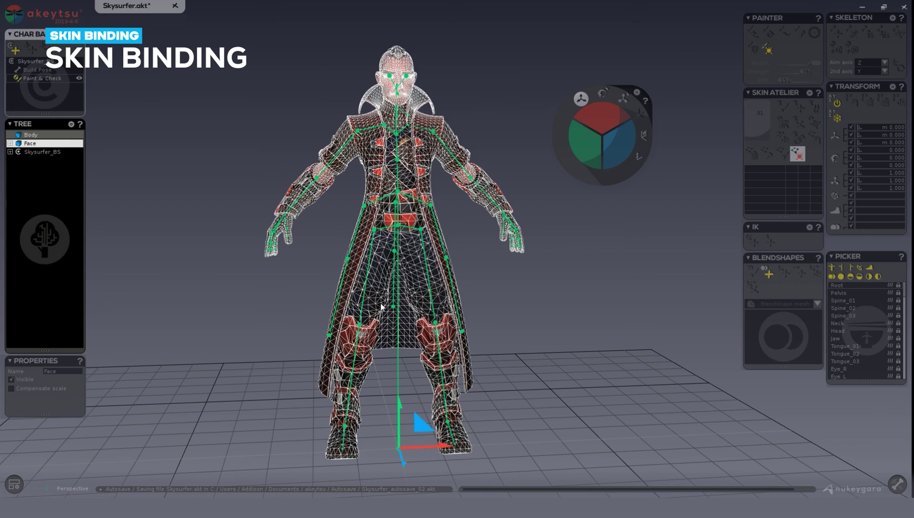
# - Expand Skysurfer_BS and select Root plus every bone beneath it with Select hierarchy
pyautogui.click(834, 270)
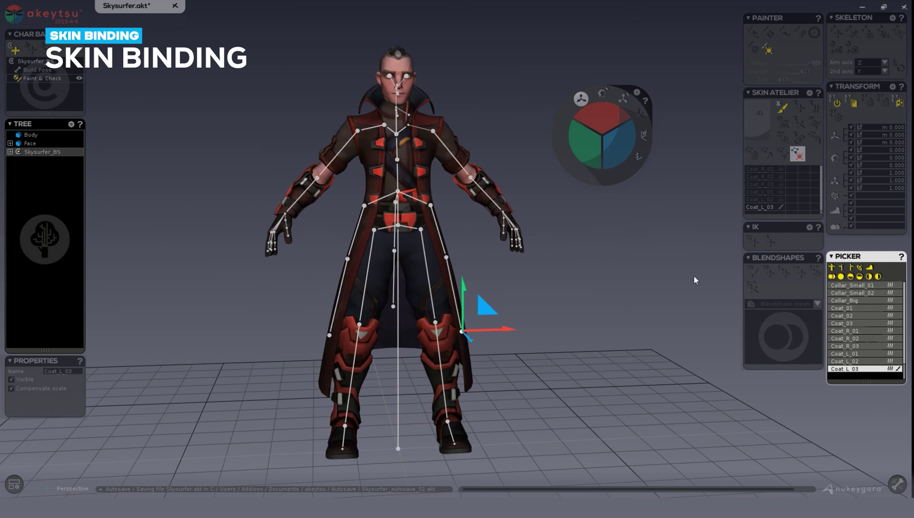
pyautogui.click(11, 152)
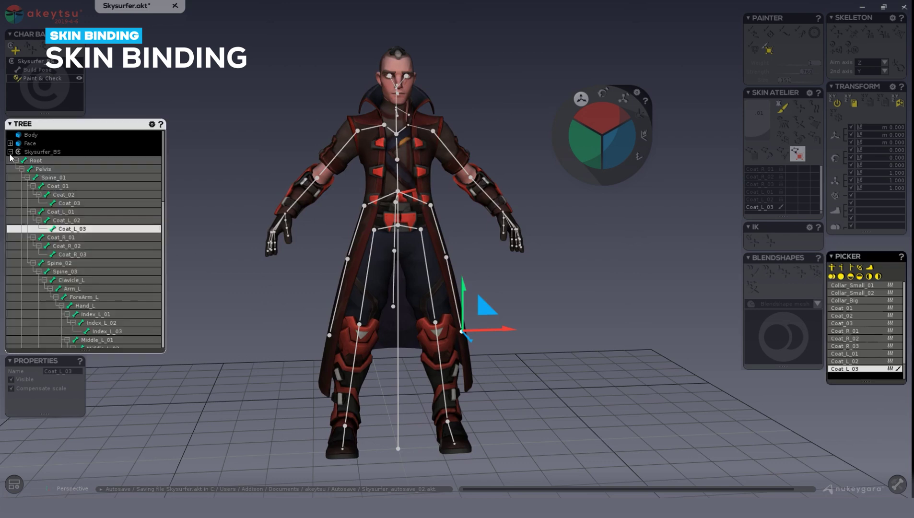
pyautogui.click(35, 162)
pyautogui.rightClick(34, 163)
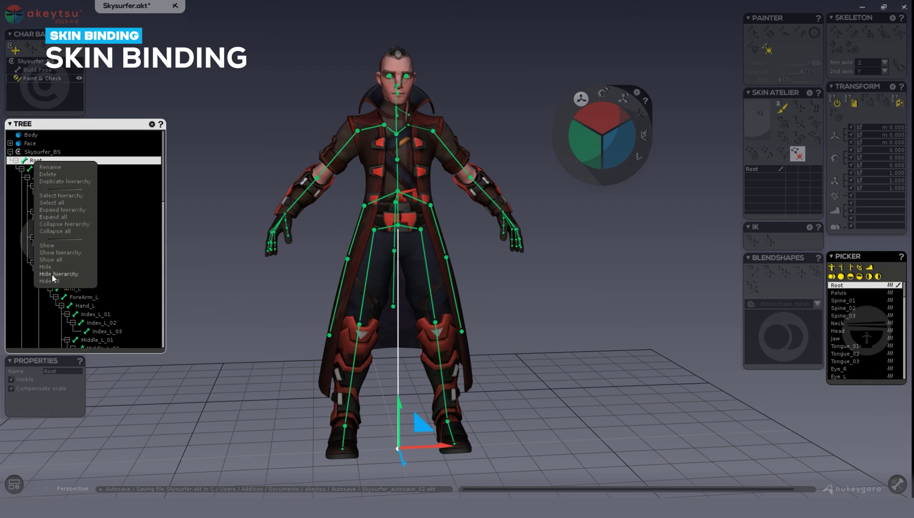
pyautogui.click(48, 196)
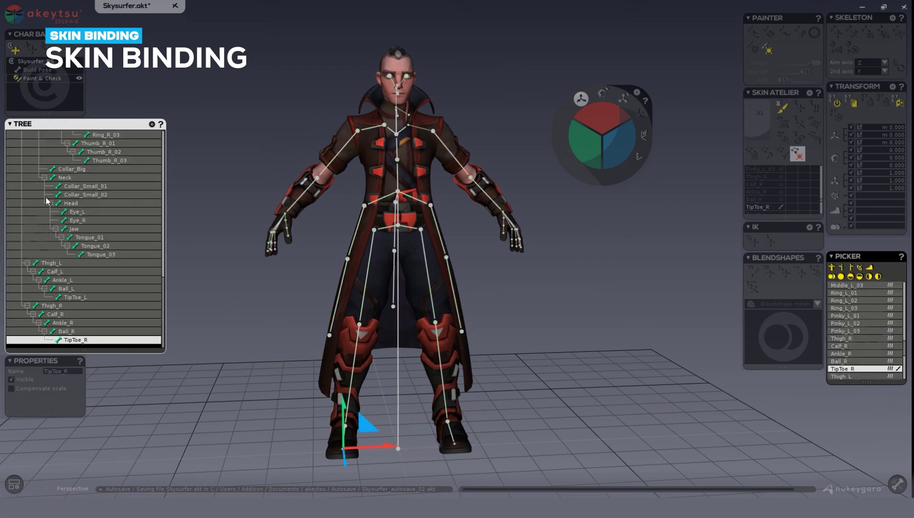
pyautogui.scroll(15, 71, 286)
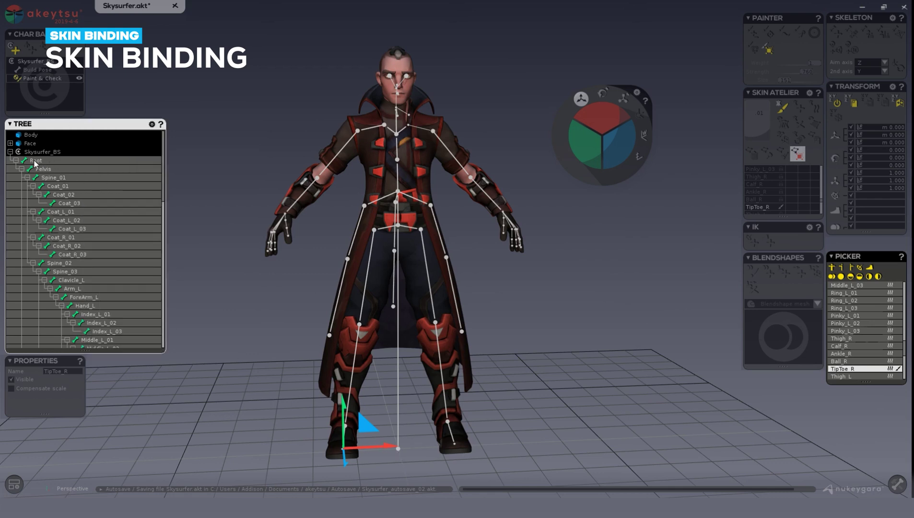
pyautogui.scroll(-4, 35, 163)
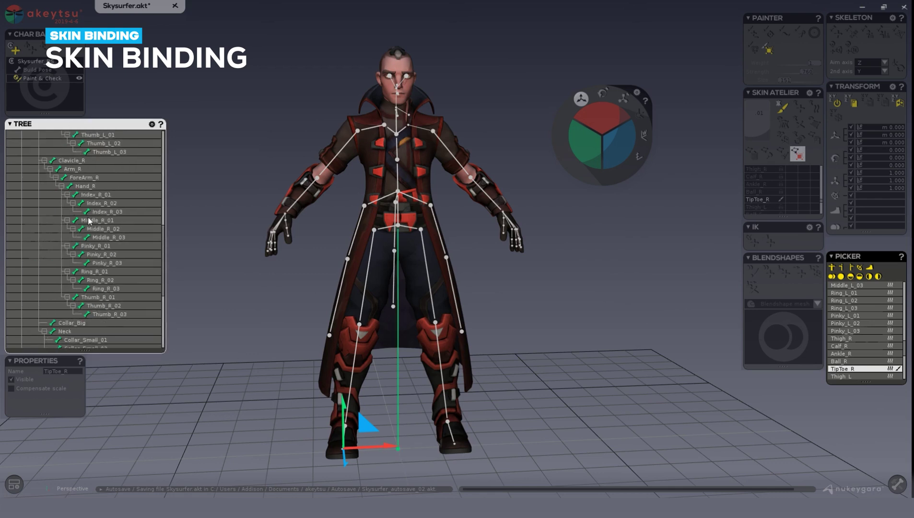
pyautogui.scroll(3, 350, 391)
pyautogui.scroll(-3, 351, 388)
pyautogui.scroll(4, 43, 216)
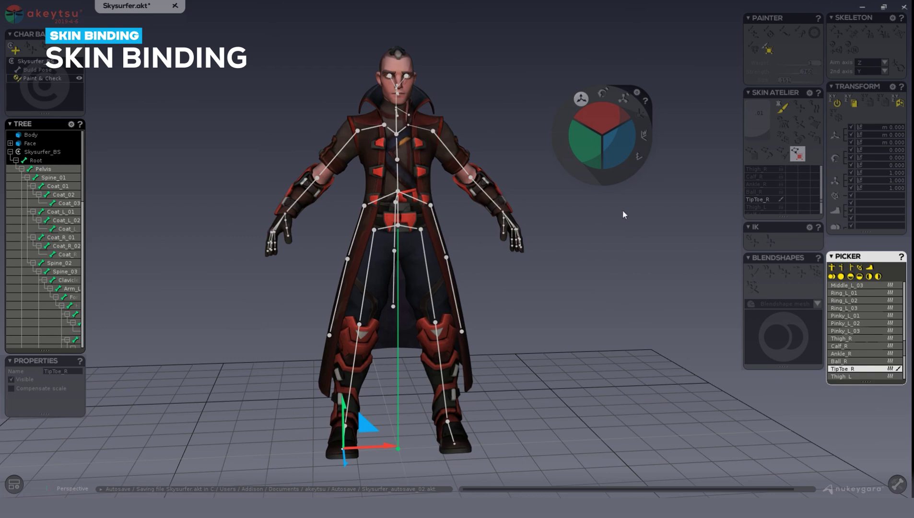
# - Turn every bone influence off in the picker list, then switch Ring_L_02 back on
pyautogui.click(891, 299)
pyautogui.moveTo(569, 312); pyautogui.dragTo(521, 302, button='middle')
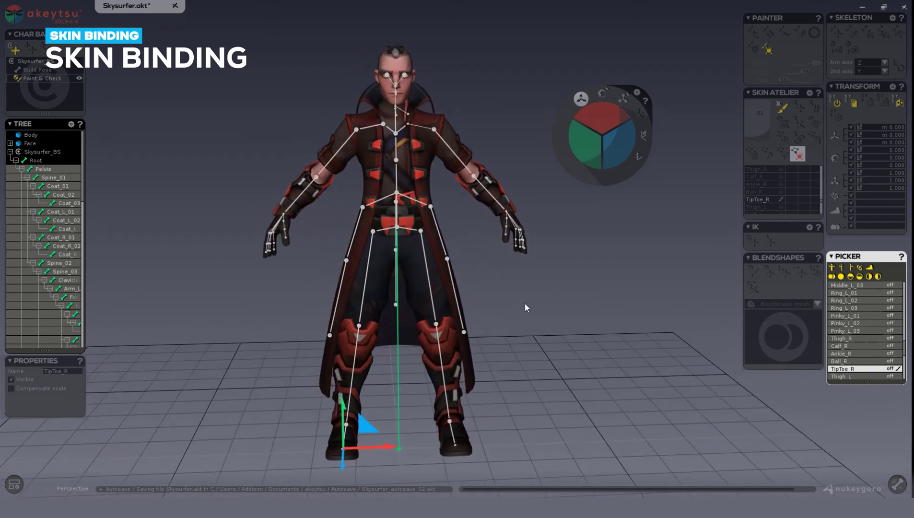
pyautogui.scroll(2, 525, 303)
pyautogui.moveTo(577, 284); pyautogui.dragTo(509, 279, button='middle')
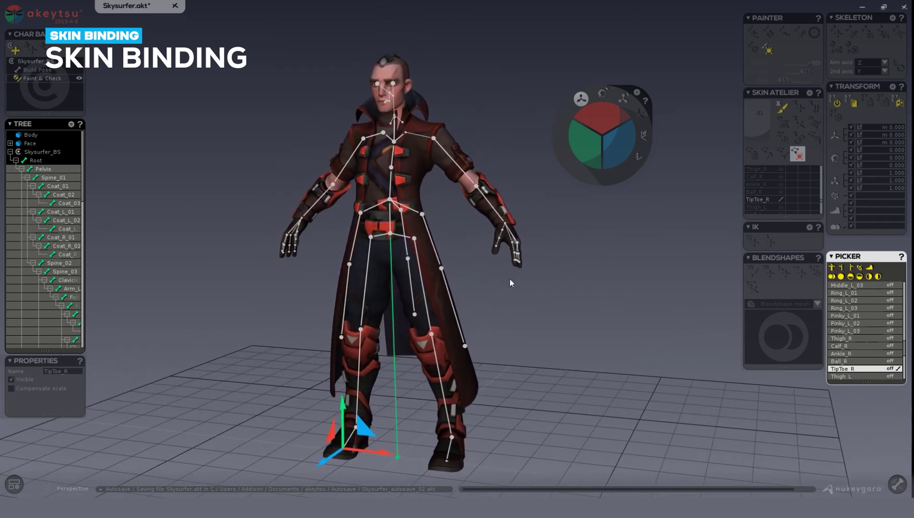
pyautogui.click(895, 302)
pyautogui.click(893, 301)
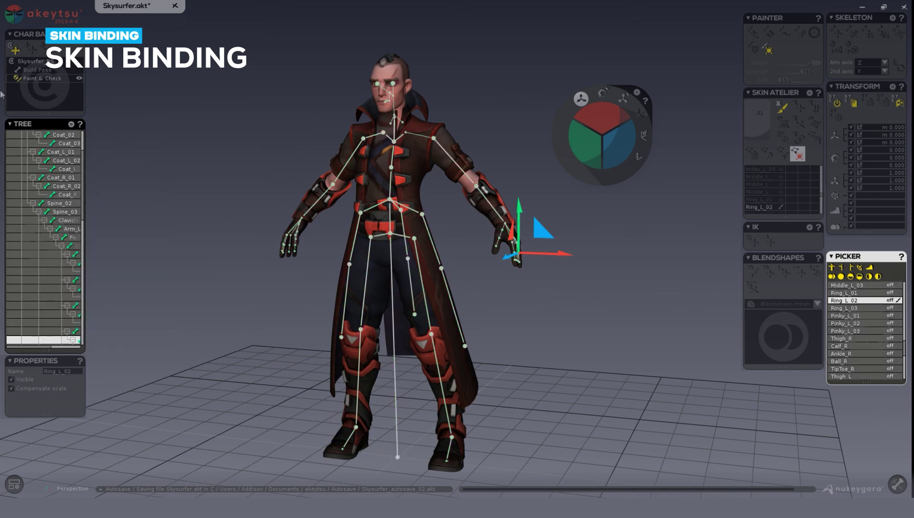
# - Select Root, then the Body mesh, and bind the Body to the skeleton
pyautogui.scroll(3, 41, 172)
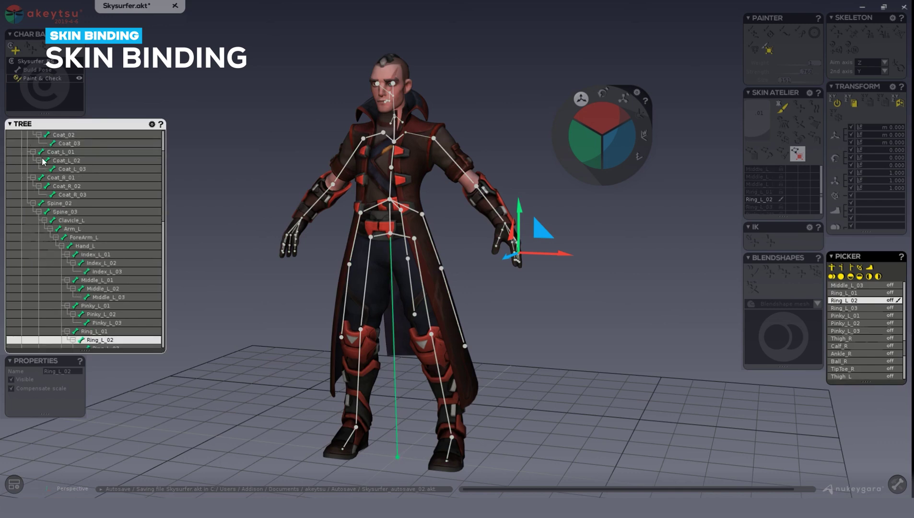
pyautogui.click(51, 162)
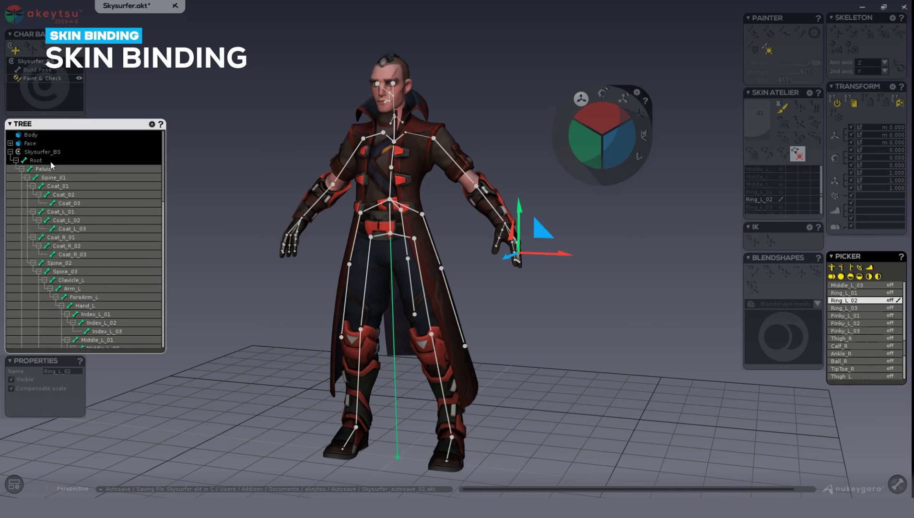
pyautogui.click(31, 135)
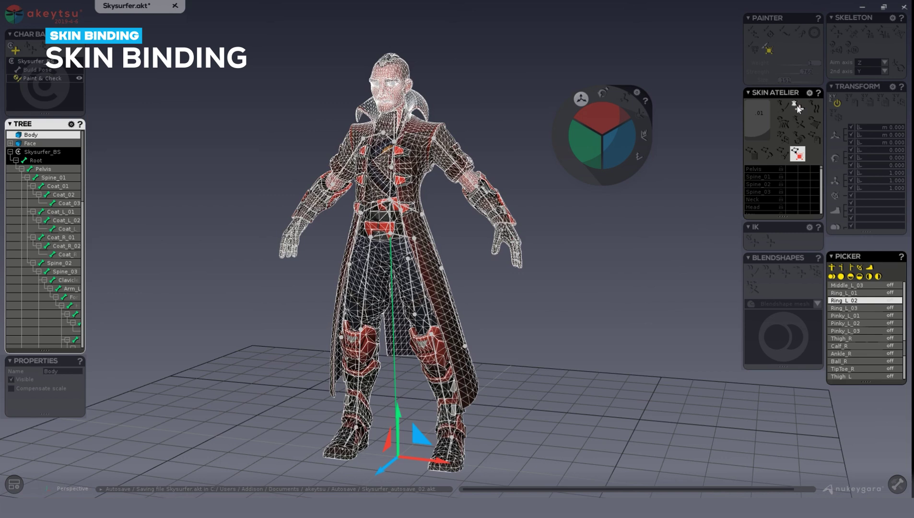
pyautogui.click(798, 108)
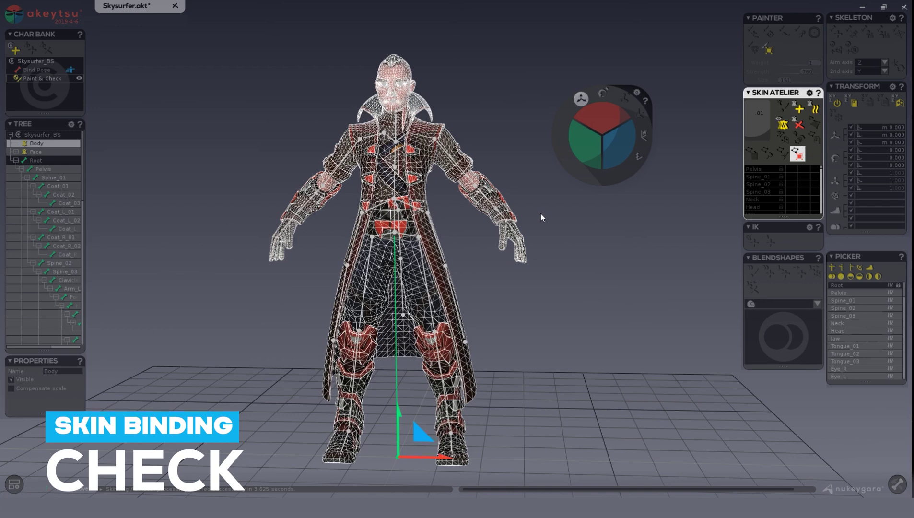
# - Inspect Arm_L's skin weights, toggling the blended weight colouring off, on and off again
pyautogui.click(469, 165)
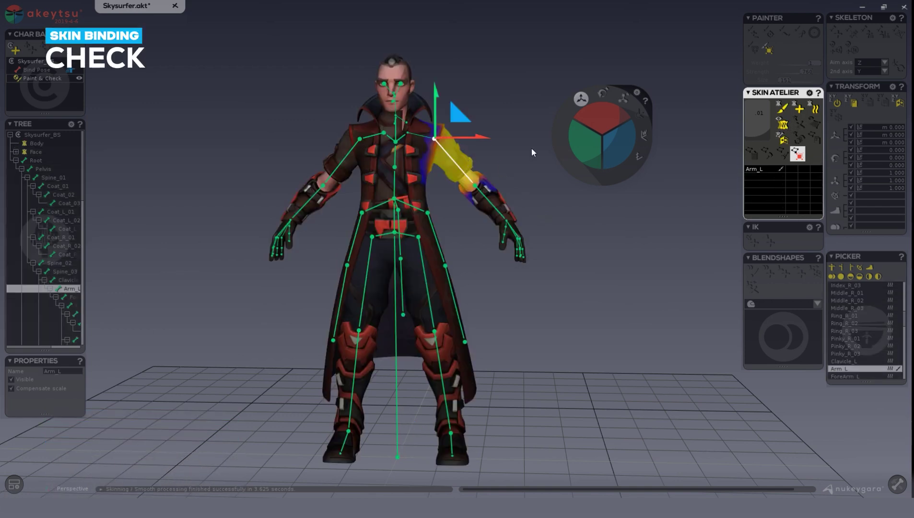
pyautogui.click(782, 126)
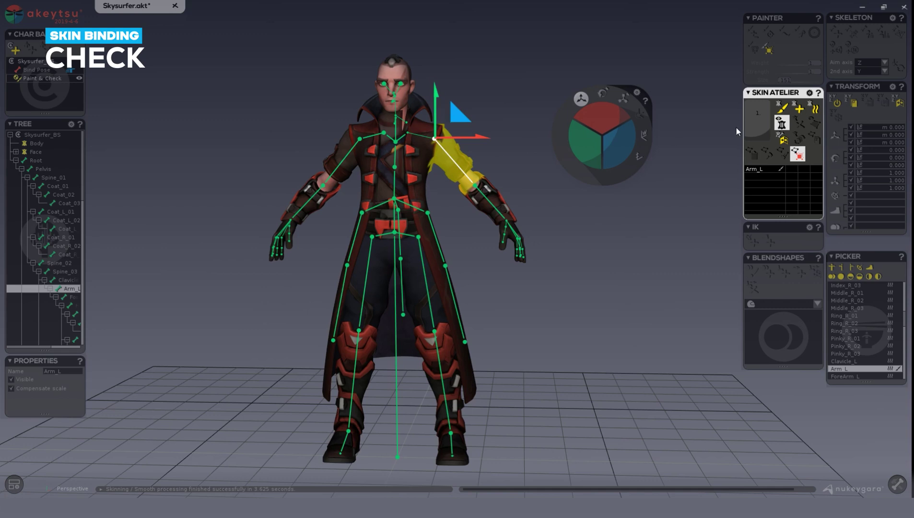
pyautogui.click(782, 125)
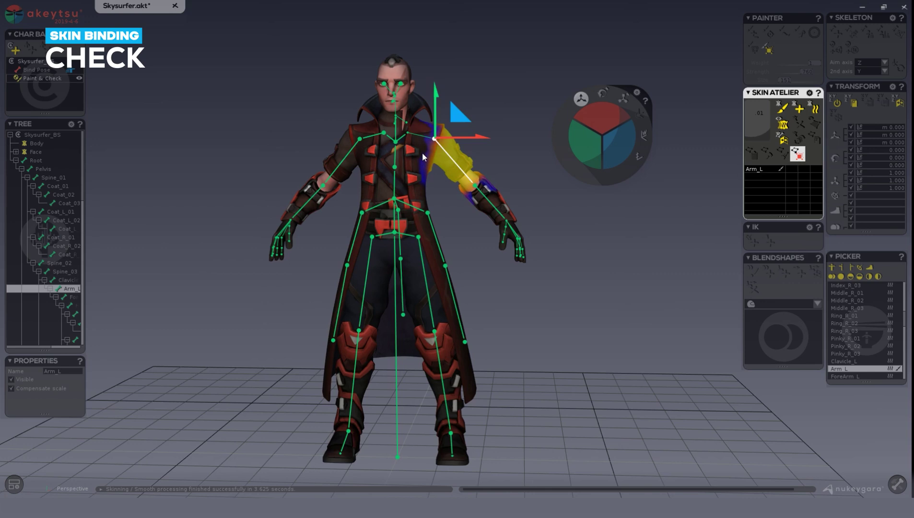
pyautogui.click(783, 124)
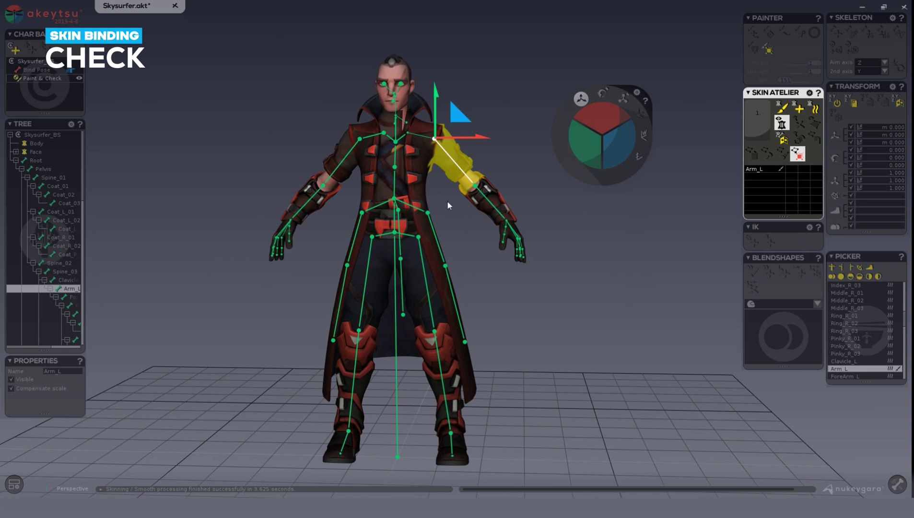
pyautogui.moveTo(443, 220); pyautogui.dragTo(423, 233, button='middle')
pyautogui.moveTo(408, 283); pyautogui.dragTo(490, 283, button='middle')
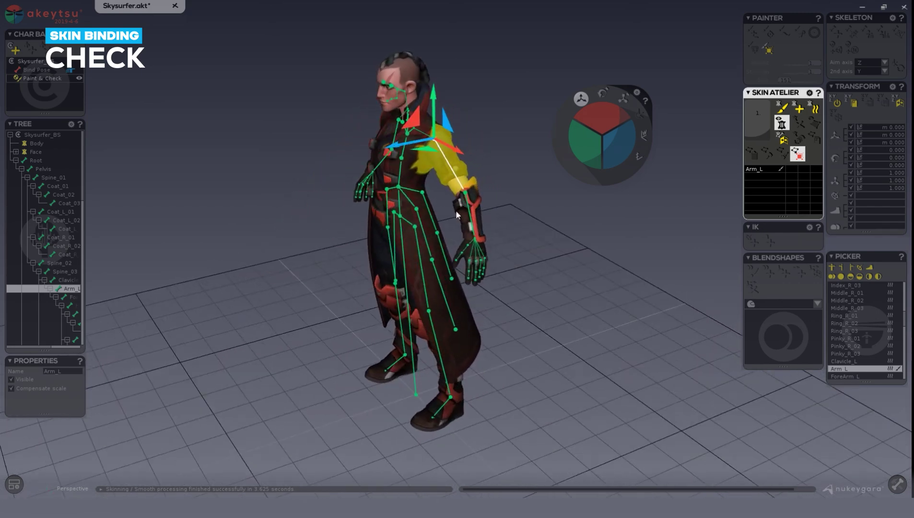
# - Check the Middle_R_02, Spine_01, Tongue_01 and Tongue_03 joint weights
pyautogui.click(862, 301)
pyautogui.scroll(8, 850, 320)
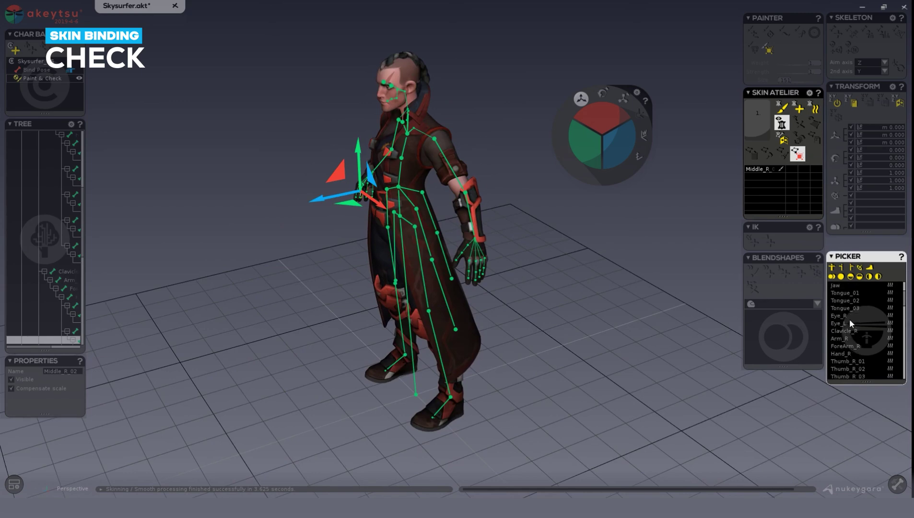
pyautogui.click(847, 301)
pyautogui.moveTo(490, 305); pyautogui.dragTo(488, 267, button='middle')
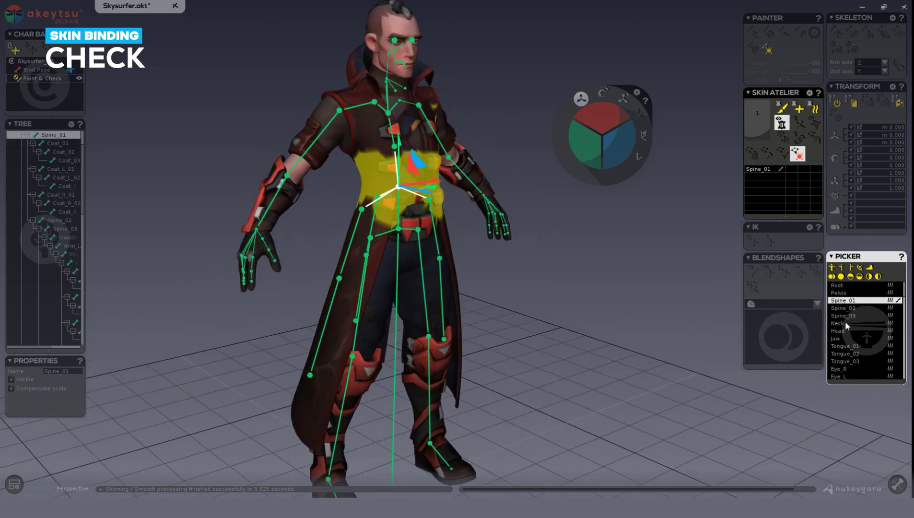
pyautogui.click(848, 346)
pyautogui.click(849, 361)
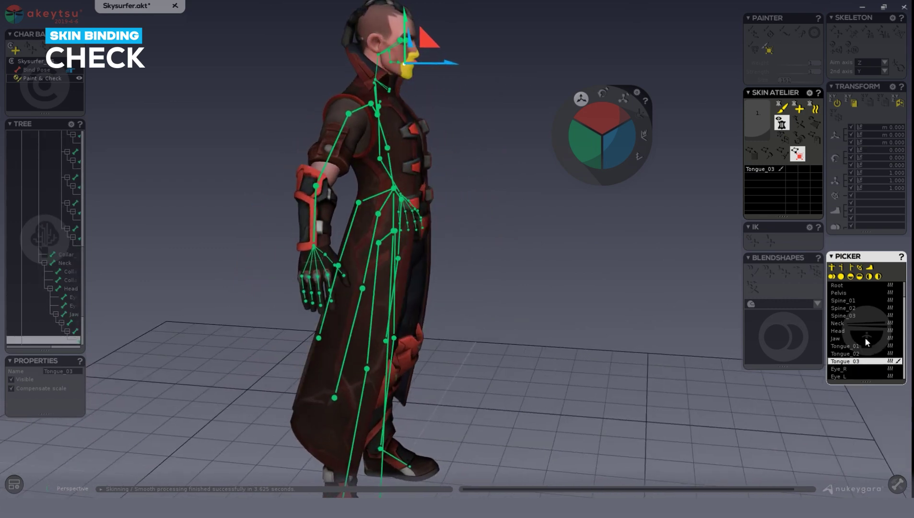
# - Inspect the Head joint's weights on the hair from several angles around the head
pyautogui.click(843, 332)
pyautogui.moveTo(599, 302); pyautogui.dragTo(624, 313, button='middle')
pyautogui.moveTo(434, 159); pyautogui.dragTo(472, 128, button='middle')
pyautogui.moveTo(346, 52); pyautogui.dragTo(319, 72, button='middle')
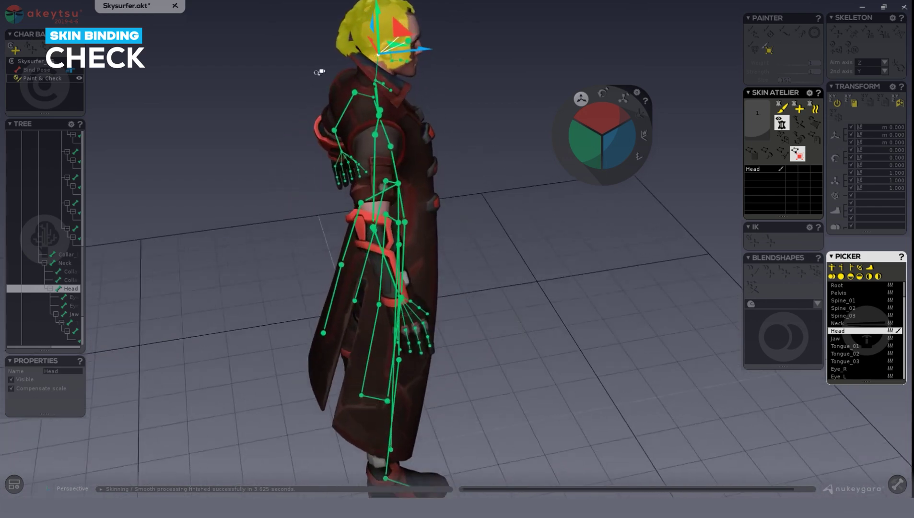
pyautogui.moveTo(319, 71); pyautogui.dragTo(379, 74, button='right')
pyautogui.moveTo(502, 212); pyautogui.dragTo(461, 200, button='middle')
pyautogui.moveTo(462, 199); pyautogui.dragTo(422, 193, button='right')
# - Check the Jaw and Tongue_01 joint weights from the front
pyautogui.click(847, 341)
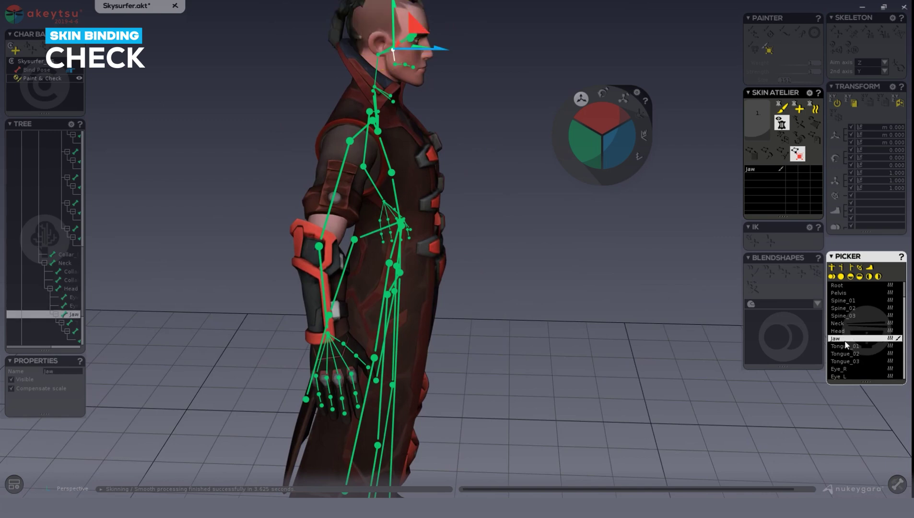
pyautogui.moveTo(625, 313); pyautogui.dragTo(535, 260, button='middle')
pyautogui.click(853, 348)
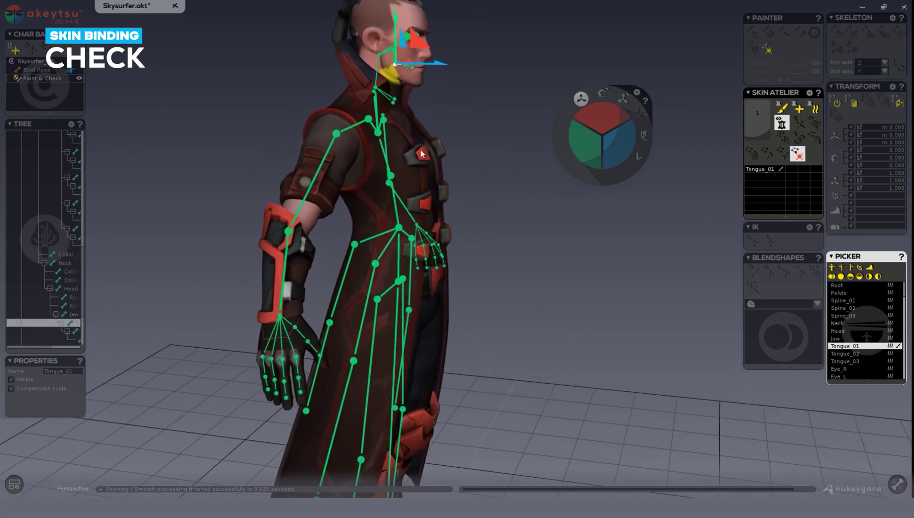
pyautogui.scroll(-2, 855, 369)
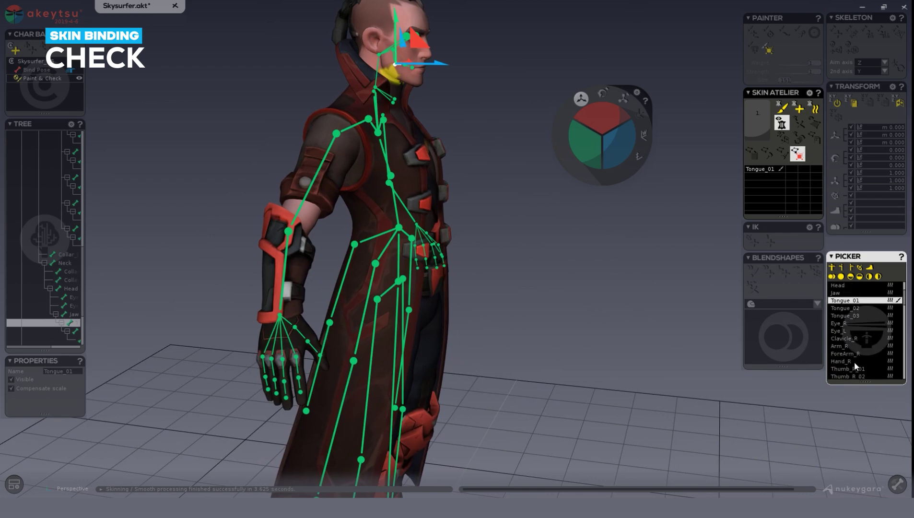
pyautogui.scroll(-4, 855, 361)
# - Check the Index_R_01, Index_R_02 and Index_R_03 finger joint weights
pyautogui.click(854, 302)
pyautogui.moveTo(384, 386); pyautogui.dragTo(473, 269, button='middle')
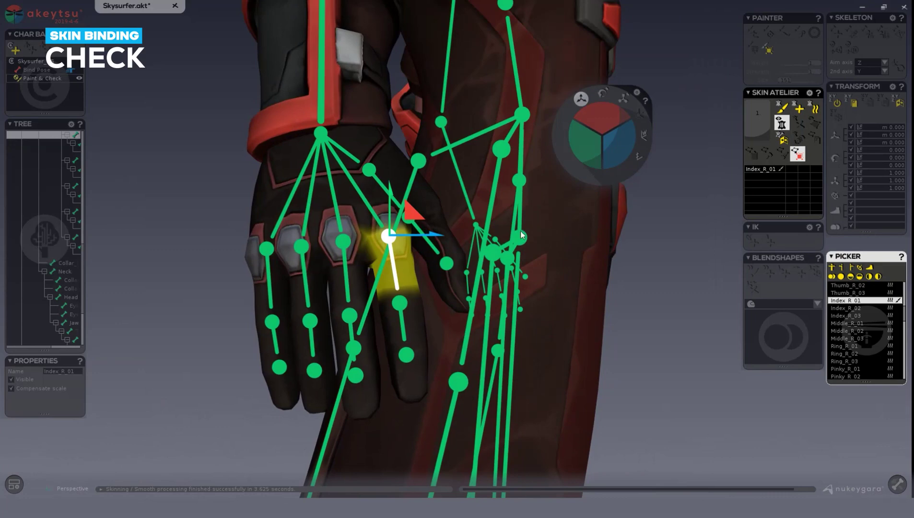
pyautogui.click(852, 309)
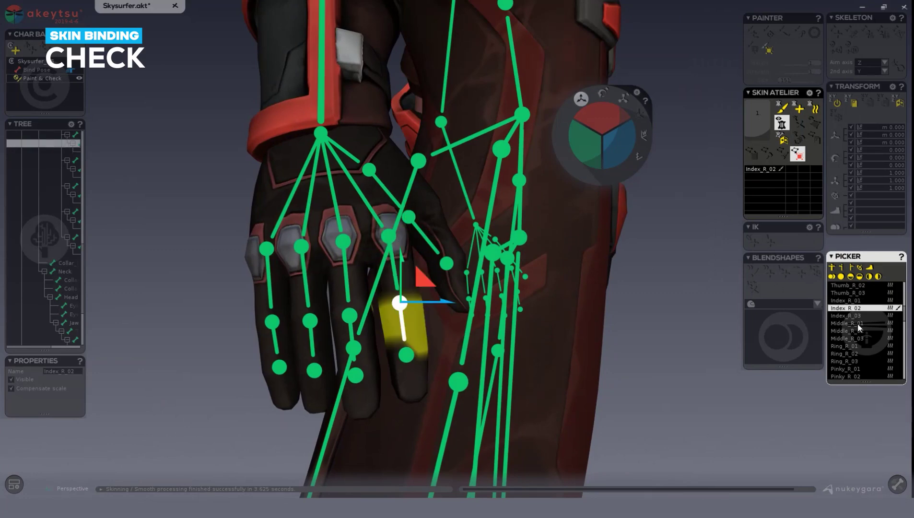
pyautogui.click(852, 316)
pyautogui.press('f')
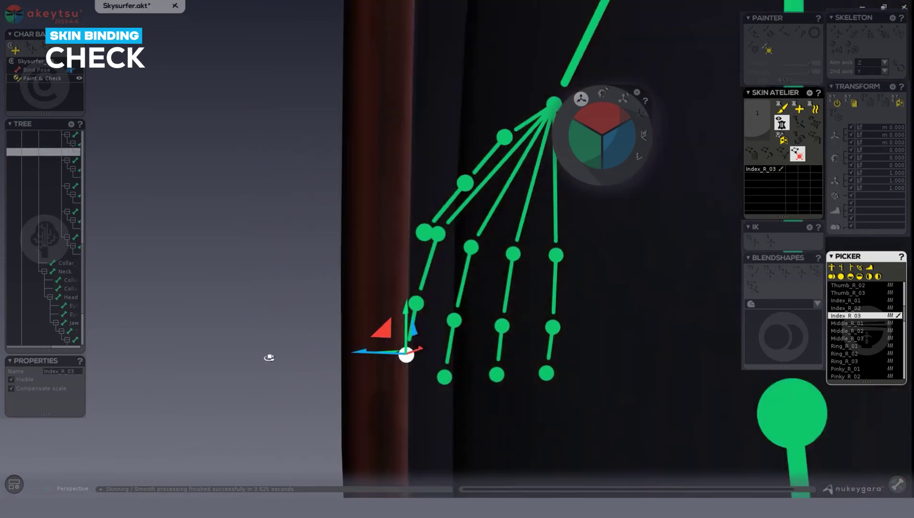
pyautogui.moveTo(269, 357); pyautogui.dragTo(521, 387, button='middle')
# - Check the Thumb_R_03, Thumb_R_01 and Thumb_R_02 joint weights around the right thumb
pyautogui.click(459, 248)
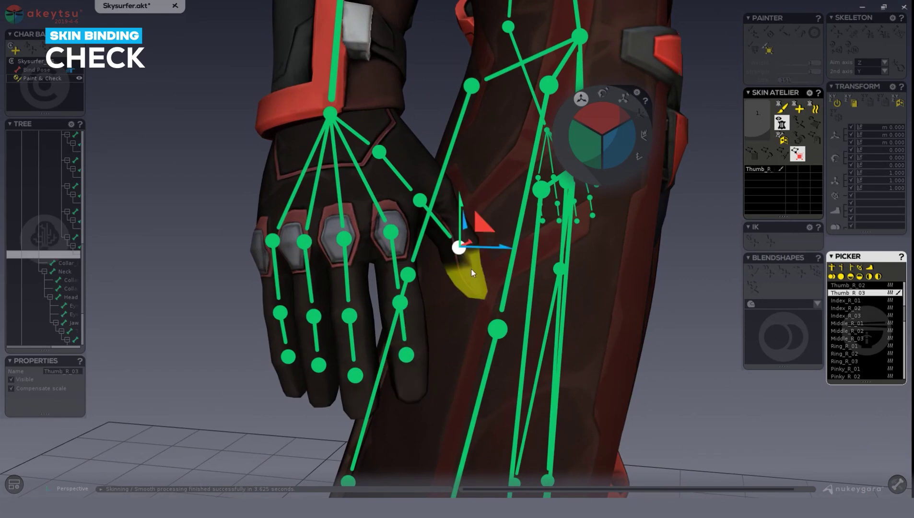
pyautogui.moveTo(551, 278); pyautogui.dragTo(490, 284, button='middle')
pyautogui.click(403, 151)
pyautogui.moveTo(453, 226); pyautogui.dragTo(479, 225, button='middle')
pyautogui.click(445, 204)
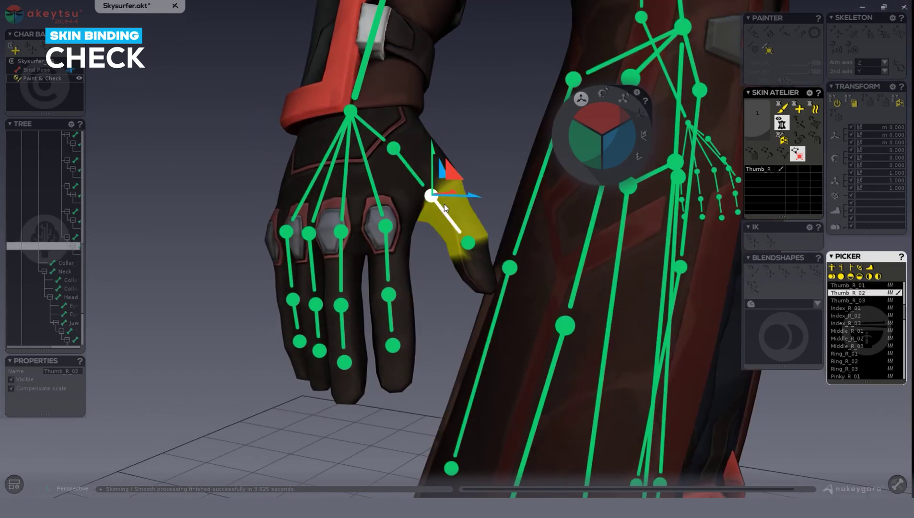
pyautogui.moveTo(635, 336); pyautogui.dragTo(511, 303, button='middle')
pyautogui.scroll(-5, 513, 302)
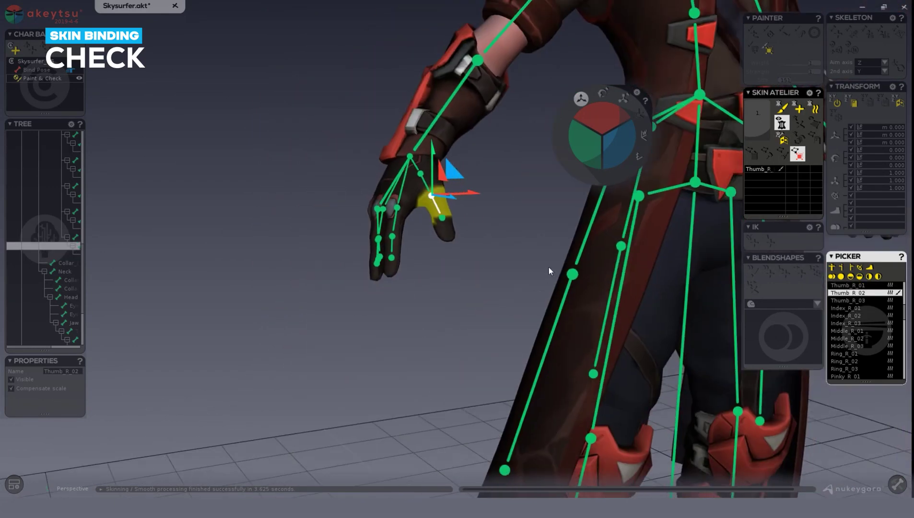
pyautogui.moveTo(549, 267); pyautogui.dragTo(384, 341, button='middle')
pyautogui.scroll(-3, 388, 338)
pyautogui.moveTo(495, 279); pyautogui.dragTo(508, 314, button='middle')
pyautogui.moveTo(508, 314); pyautogui.dragTo(486, 313, button='middle')
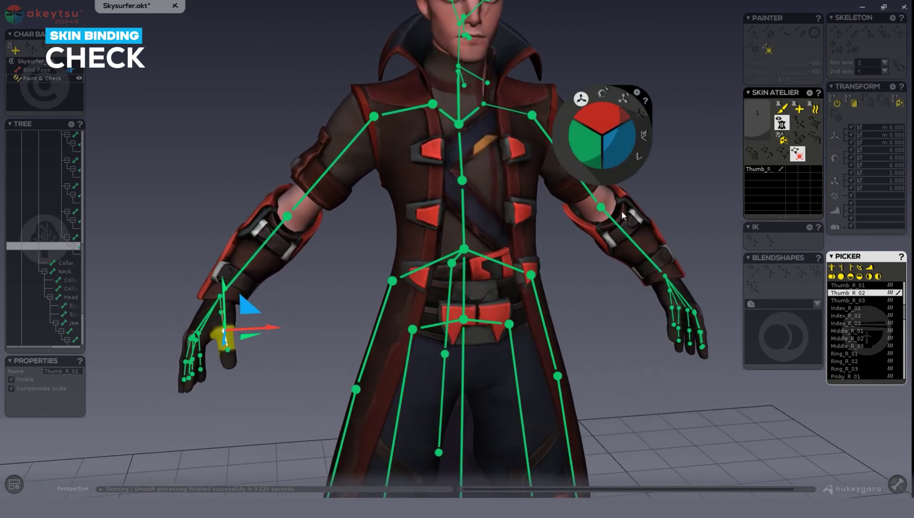
# - Show the weight heat map and rotate Thumb_R_02 to test its deformation
pyautogui.click(781, 126)
pyautogui.moveTo(180, 310); pyautogui.dragTo(373, 289, button='middle')
pyautogui.keyDown('alt'); pyautogui.moveTo(372, 289); pyautogui.dragTo(424, 283, button='right'); pyautogui.keyUp('alt')
pyautogui.click(603, 94)
pyautogui.moveTo(601, 112)
pyautogui.mouseDown()
pyautogui.moveTo(603, 134)
pyautogui.moveTo(603, 108)
pyautogui.mouseUp()
pyautogui.moveTo(400, 243); pyautogui.dragTo(456, 225, button='middle')
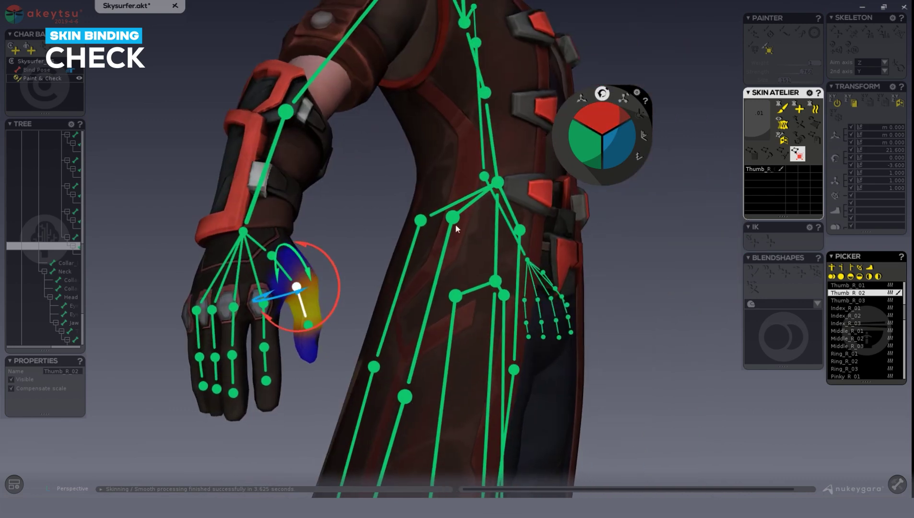
# - Rotate the Thumb_R_03 thumb tip to confirm the mesh bends with it
pyautogui.click(308, 326)
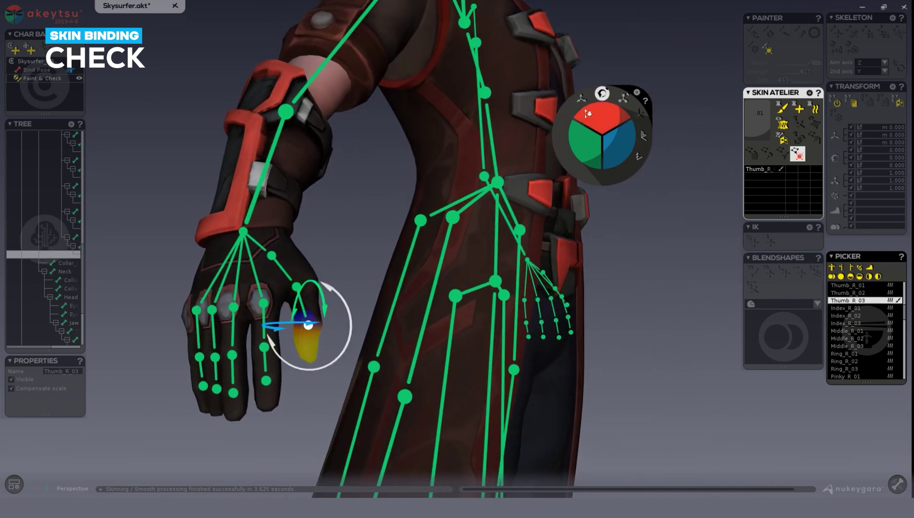
pyautogui.moveTo(590, 87)
pyautogui.mouseDown()
pyautogui.moveTo(591, 140)
pyautogui.moveTo(589, 77)
pyautogui.mouseUp()
pyautogui.moveTo(379, 204); pyautogui.dragTo(336, 225, button='middle')
pyautogui.scroll(-1, 384, 219)
pyautogui.scroll(-1, 410, 236)
pyautogui.moveTo(418, 225); pyautogui.dragTo(450, 183, button='middle')
pyautogui.scroll(-3, 384, 250)
pyautogui.scroll(-3, 447, 249)
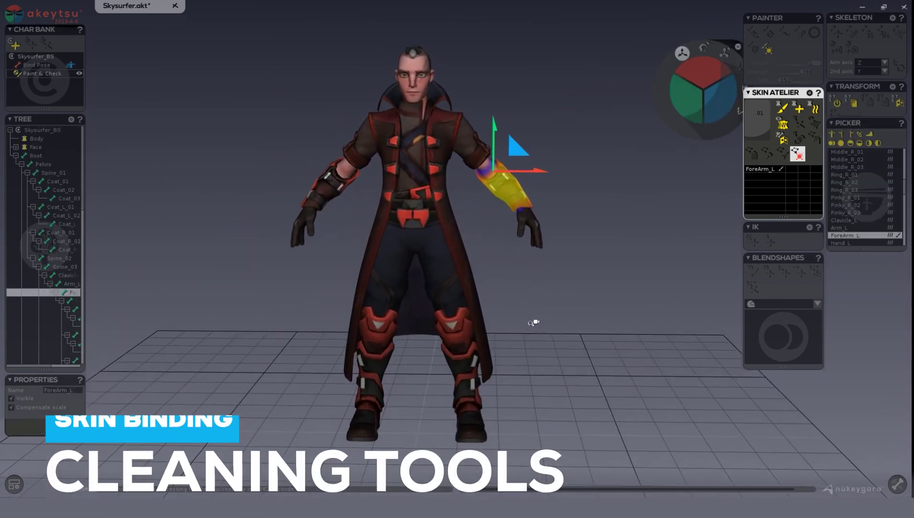
# - Box-select the left hand's vertices and show the Arm_L joint's weights
pyautogui.moveTo(561, 328)
pyautogui.mouseDown(button='middle')
pyautogui.moveTo(575, 327)
pyautogui.moveTo(528, 319)
pyautogui.moveTo(587, 321)
pyautogui.moveTo(549, 321)
pyautogui.mouseUp(button='middle')
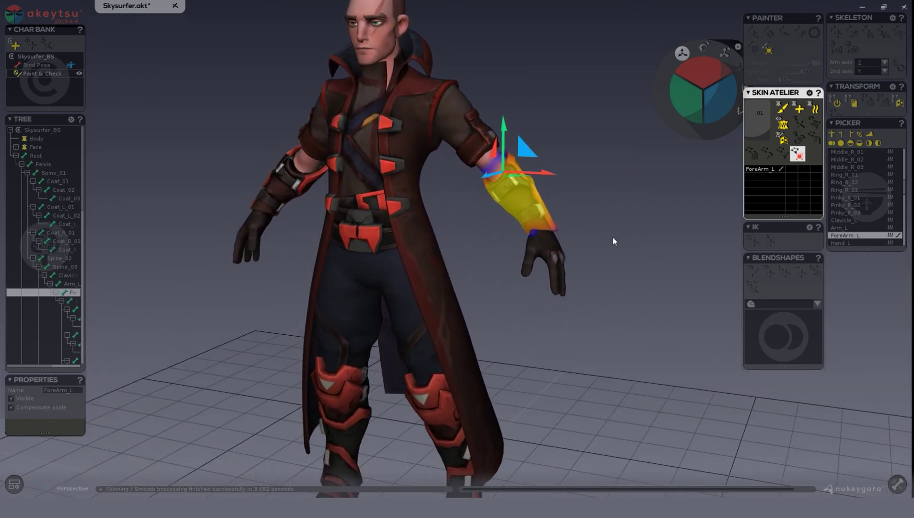
pyautogui.moveTo(613, 236); pyautogui.dragTo(570, 233, button='middle')
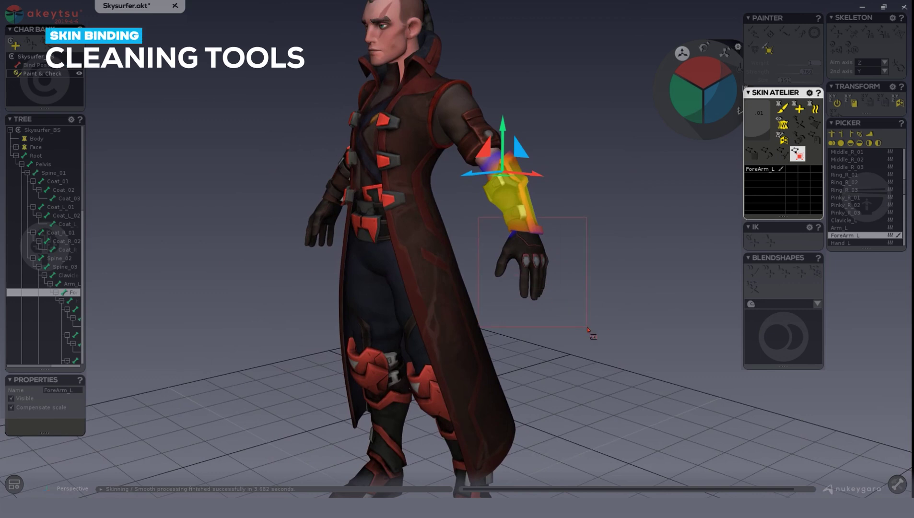
pyautogui.moveTo(588, 330); pyautogui.dragTo(590, 331)
pyautogui.moveTo(589, 330); pyautogui.dragTo(623, 323, button='middle')
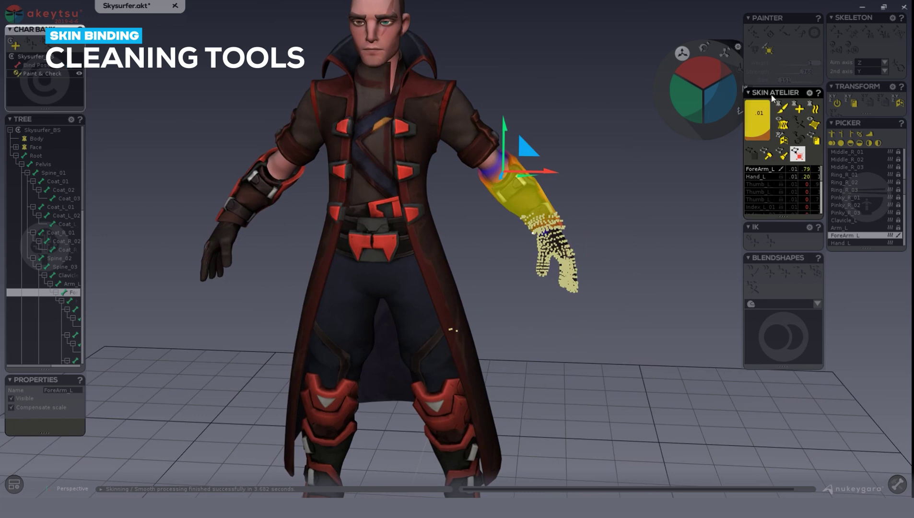
pyautogui.click(455, 130)
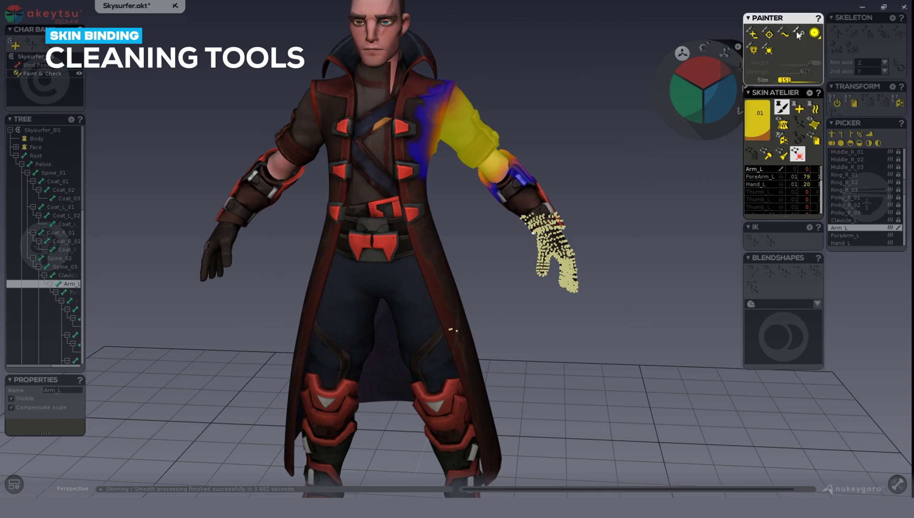
# - Refine the selection to forearm and hand vertices and clean their very small skin weights
pyautogui.moveTo(498, 161)
pyautogui.mouseDown()
pyautogui.moveTo(519, 206)
pyautogui.moveTo(514, 161)
pyautogui.moveTo(548, 259)
pyautogui.moveTo(547, 243)
pyautogui.moveTo(569, 278)
pyautogui.moveTo(555, 202)
pyautogui.mouseUp()
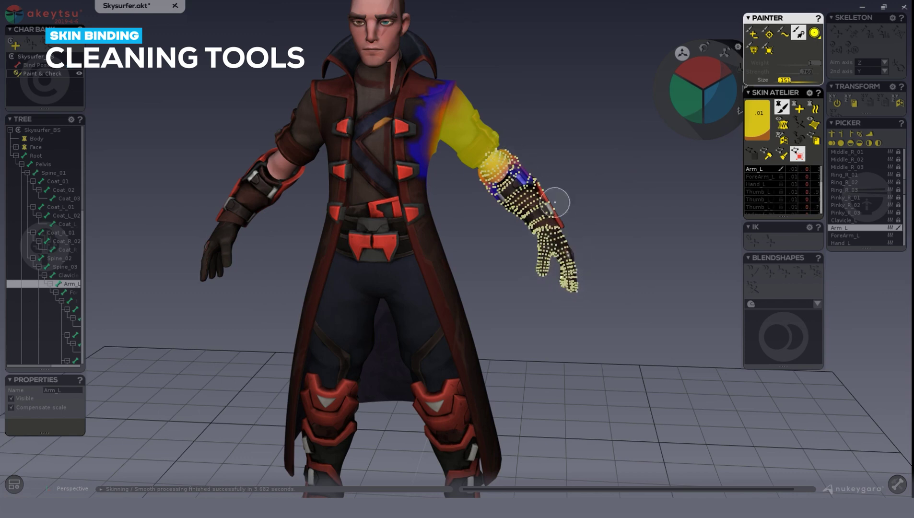
pyautogui.click(768, 49)
pyautogui.moveTo(470, 155)
pyautogui.mouseDown()
pyautogui.moveTo(528, 202)
pyautogui.moveTo(527, 179)
pyautogui.moveTo(553, 247)
pyautogui.mouseUp()
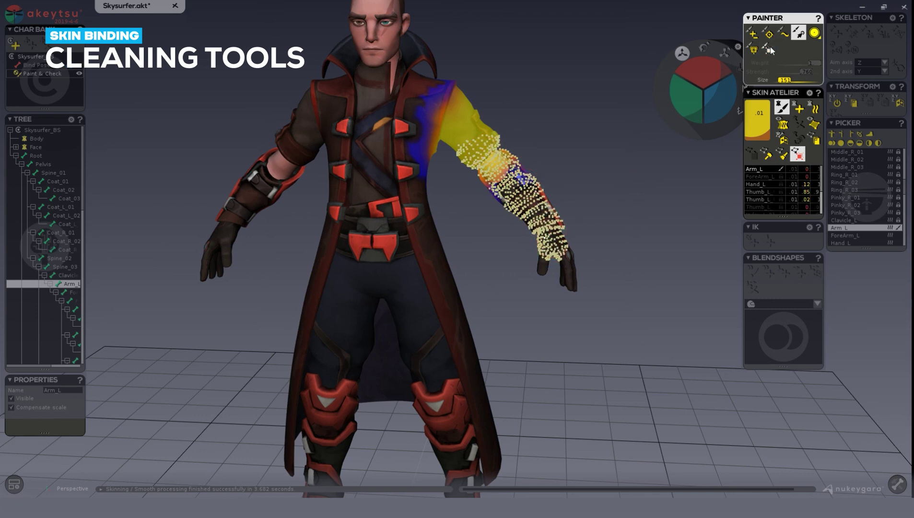
pyautogui.moveTo(499, 161)
pyautogui.mouseDown()
pyautogui.moveTo(544, 219)
pyautogui.moveTo(503, 202)
pyautogui.moveTo(492, 146)
pyautogui.moveTo(558, 241)
pyautogui.moveTo(569, 240)
pyautogui.mouseUp()
pyautogui.click(781, 154)
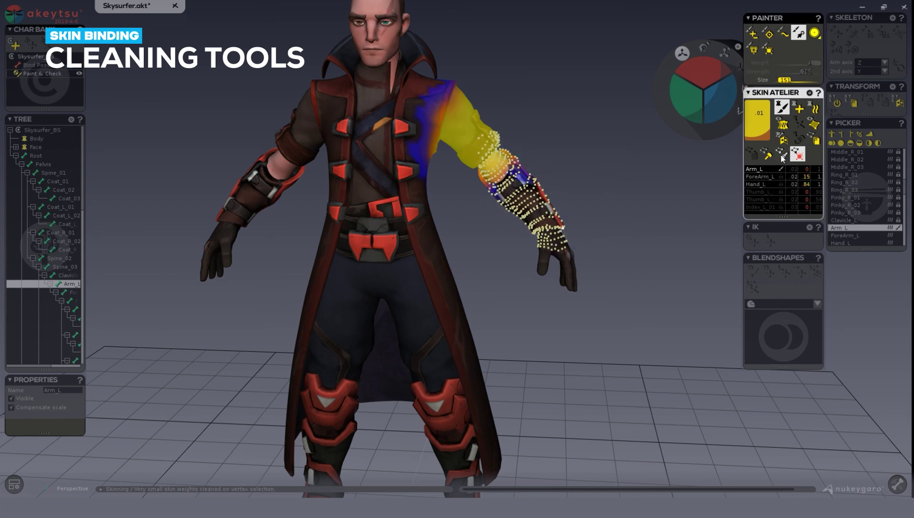
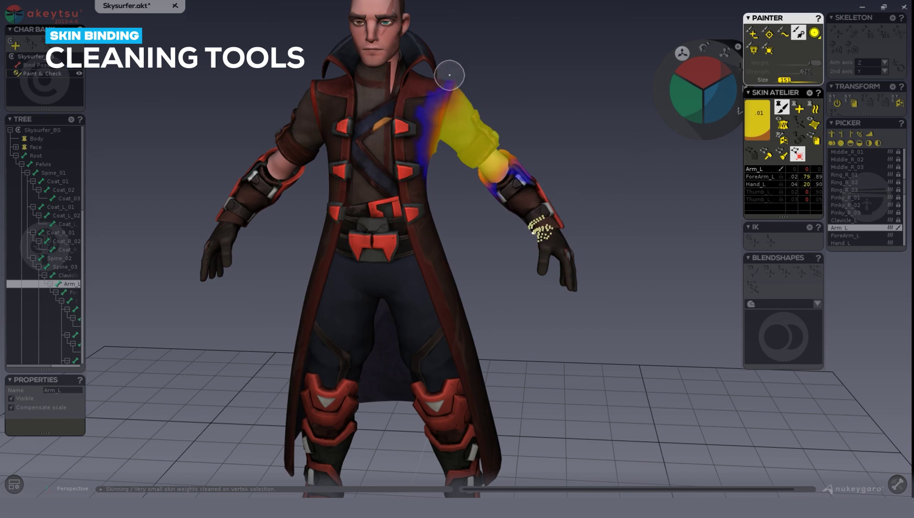
# - Paint-select the left shoulder and coat-edge vertices to clean their very small skin weights
pyautogui.moveTo(452, 86)
pyautogui.mouseDown()
pyautogui.moveTo(438, 104)
pyautogui.moveTo(422, 183)
pyautogui.mouseUp()
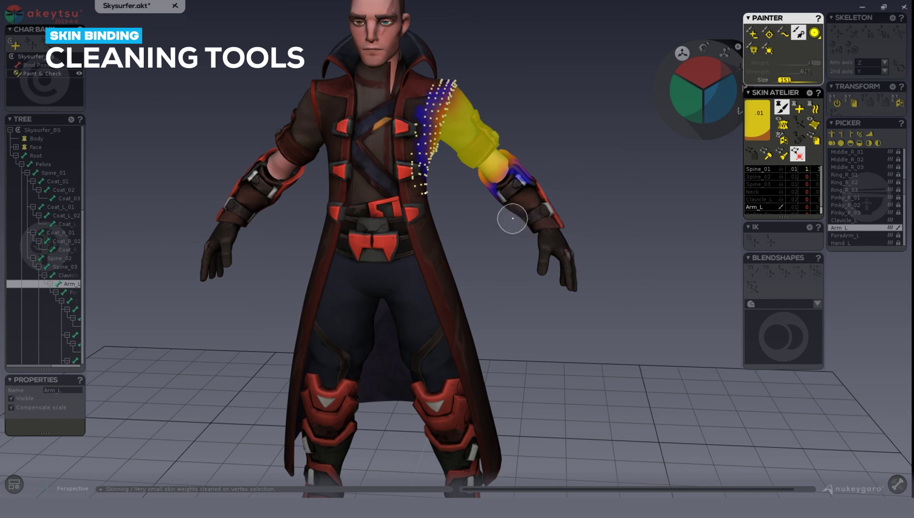
pyautogui.moveTo(259, 204); pyautogui.dragTo(357, 205, button='middle')
pyautogui.keyDown('alt'); pyautogui.moveTo(357, 205); pyautogui.dragTo(409, 200, button='right'); pyautogui.keyUp('alt')
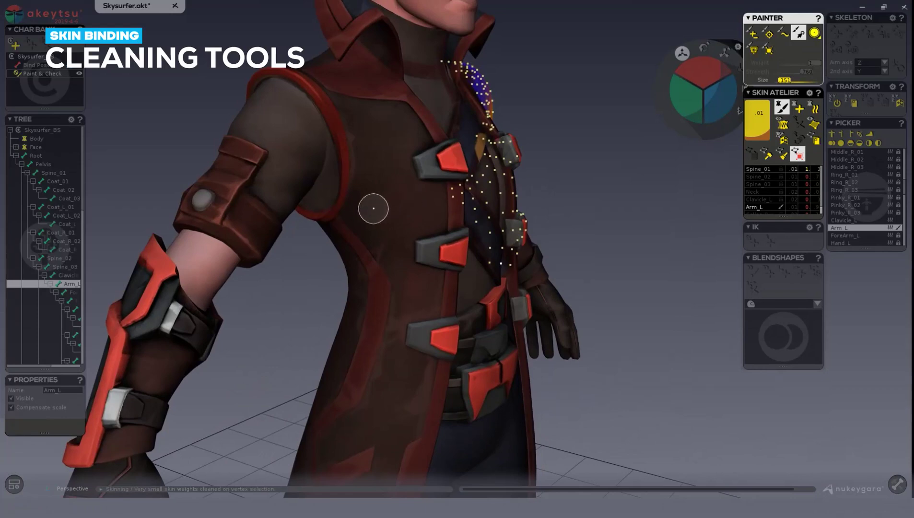
# - Leave vertex painting and show the wireframe over the shaded character, framing the right arm
pyautogui.press('Escape')
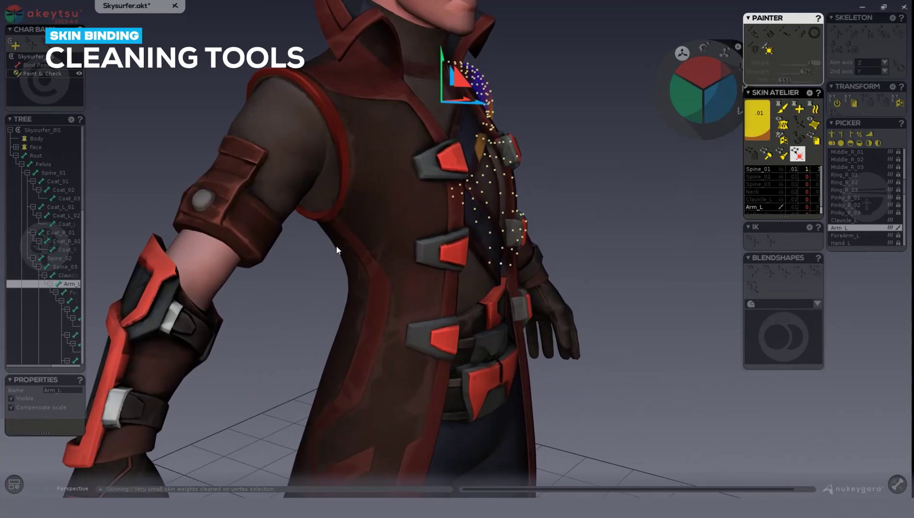
pyautogui.press('F4')
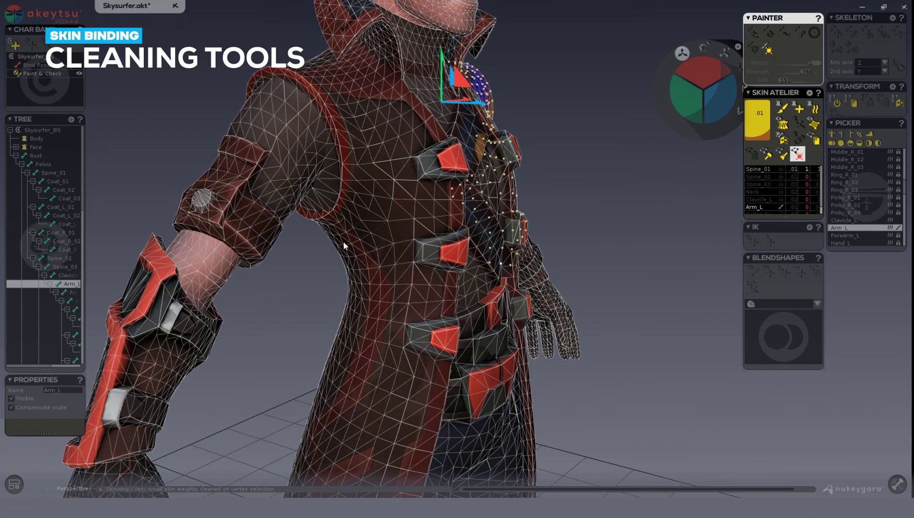
pyautogui.moveTo(465, 263); pyautogui.dragTo(469, 233, button='middle')
pyautogui.keyDown('alt'); pyautogui.moveTo(469, 233); pyautogui.dragTo(424, 221, button='right'); pyautogui.keyUp('alt')
pyautogui.keyDown('alt'); pyautogui.moveTo(399, 220); pyautogui.dragTo(552, 190, button='middle'); pyautogui.keyUp('alt')
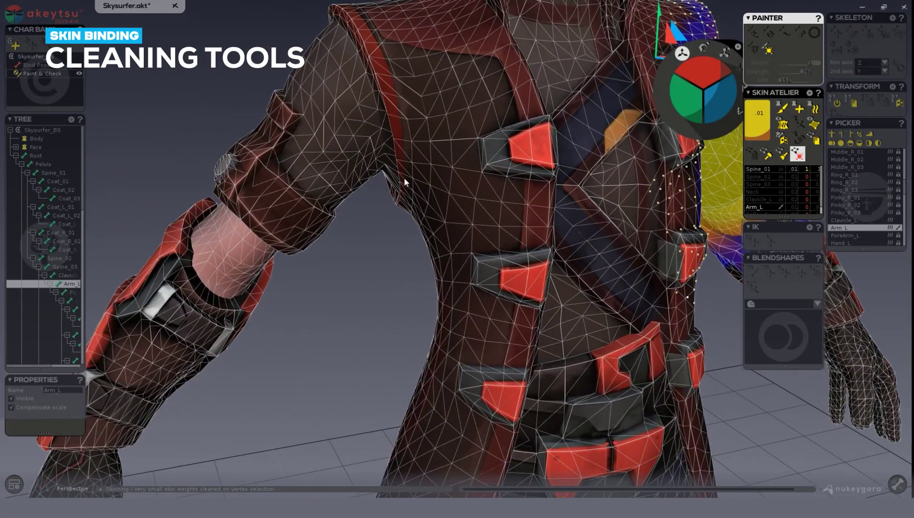
# - Select the Arm_R joint and rotate the right arm upward to test shoulder deformation
pyautogui.click(344, 163)
pyautogui.moveTo(343, 163); pyautogui.dragTo(352, 160, button='middle')
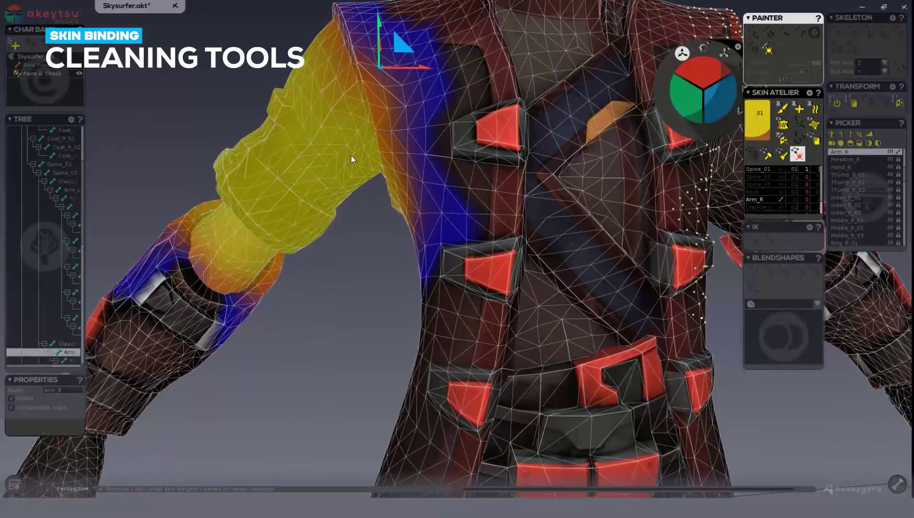
pyautogui.click(703, 48)
pyautogui.moveTo(692, 99); pyautogui.dragTo(254, 194)
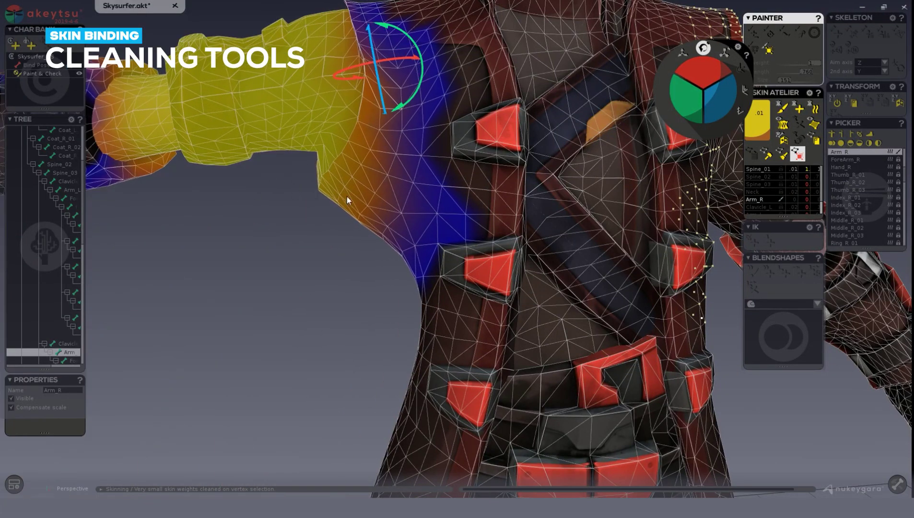
pyautogui.moveTo(295, 163); pyautogui.dragTo(370, 210, button='middle')
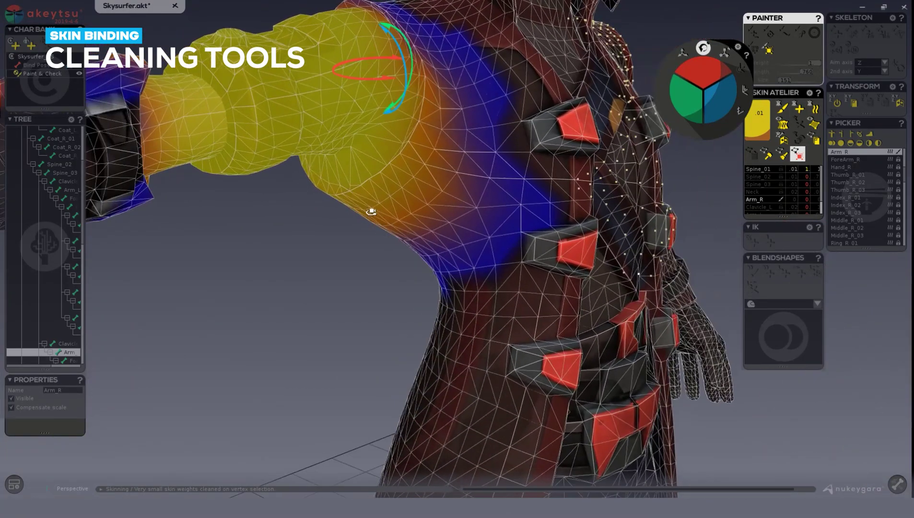
# - Select the right armpit vertices and fix their skin weights
pyautogui.click(328, 195)
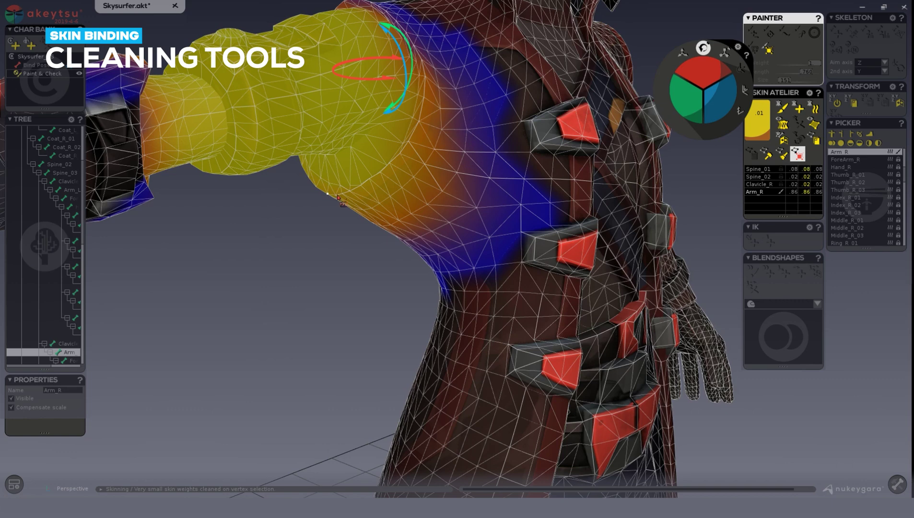
pyautogui.moveTo(337, 199); pyautogui.dragTo(321, 195, button='middle')
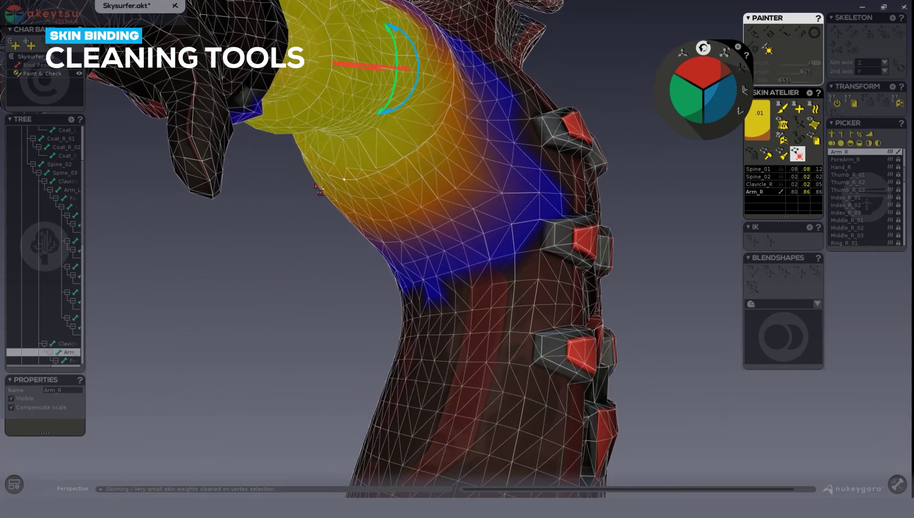
pyautogui.click(798, 155)
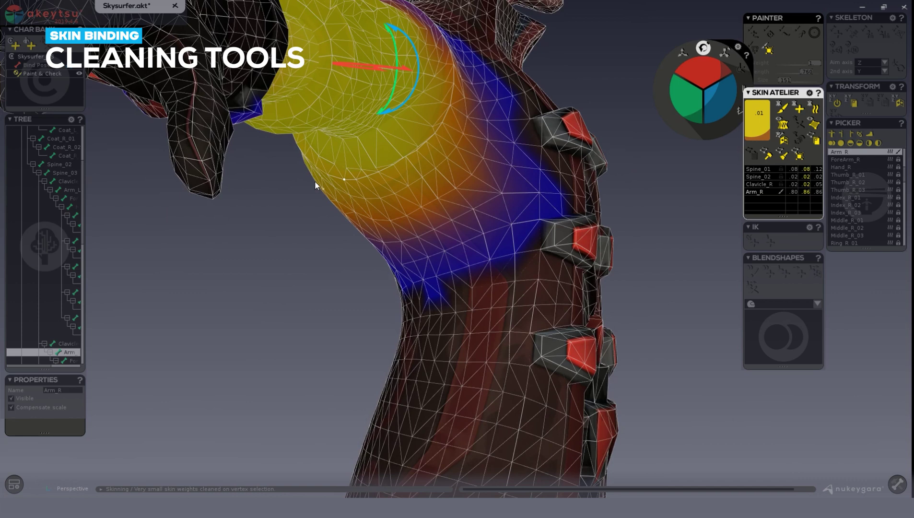
pyautogui.click(344, 180)
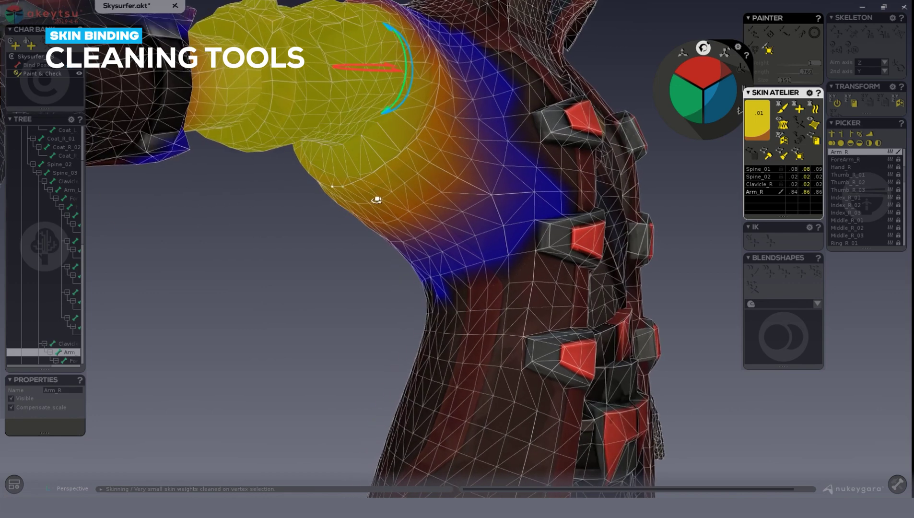
pyautogui.moveTo(377, 200); pyautogui.dragTo(354, 203, button='middle')
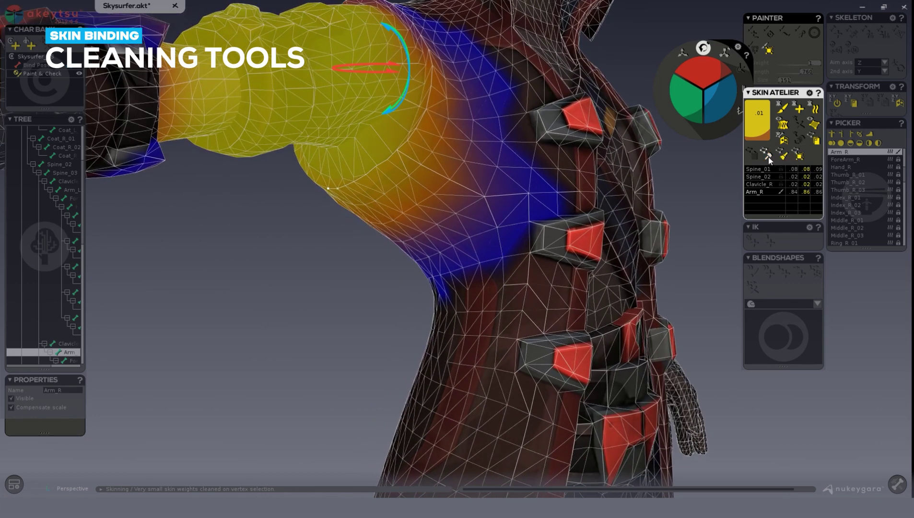
pyautogui.click(769, 158)
pyautogui.keyDown('alt'); pyautogui.moveTo(342, 196); pyautogui.dragTo(351, 179); pyautogui.keyUp('alt')
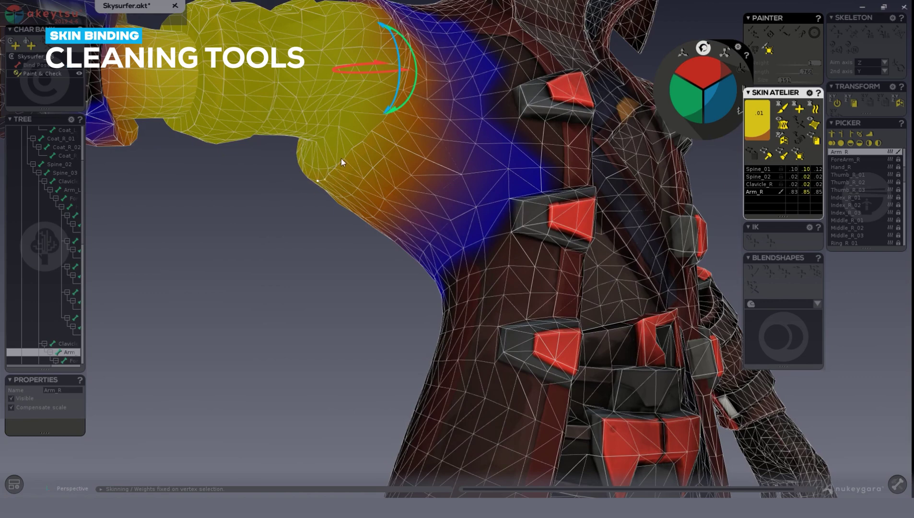
# - Select ForeArm_R and bend the forearm up and back down to test the elbow
pyautogui.keyDown('alt'); pyautogui.moveTo(411, 198); pyautogui.dragTo(335, 253); pyautogui.keyUp('alt')
pyautogui.keyDown('alt'); pyautogui.moveTo(340, 139); pyautogui.dragTo(418, 220, button='middle'); pyautogui.keyUp('alt')
pyautogui.keyDown('alt'); pyautogui.moveTo(419, 220); pyautogui.dragTo(512, 308); pyautogui.keyUp('alt')
pyautogui.keyDown('alt'); pyautogui.moveTo(511, 308); pyautogui.dragTo(385, 191, button='middle'); pyautogui.keyUp('alt')
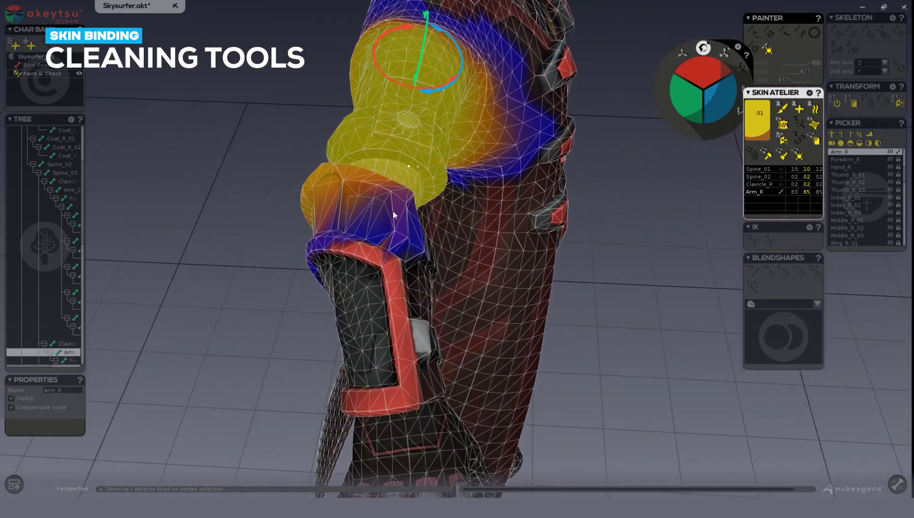
pyautogui.click(383, 303)
pyautogui.keyDown('alt'); pyautogui.moveTo(383, 303); pyautogui.dragTo(465, 299); pyautogui.keyUp('alt')
pyautogui.moveTo(694, 62); pyautogui.dragTo(608, 60)
pyautogui.keyDown('alt'); pyautogui.moveTo(412, 166); pyautogui.dragTo(723, 156); pyautogui.keyUp('alt')
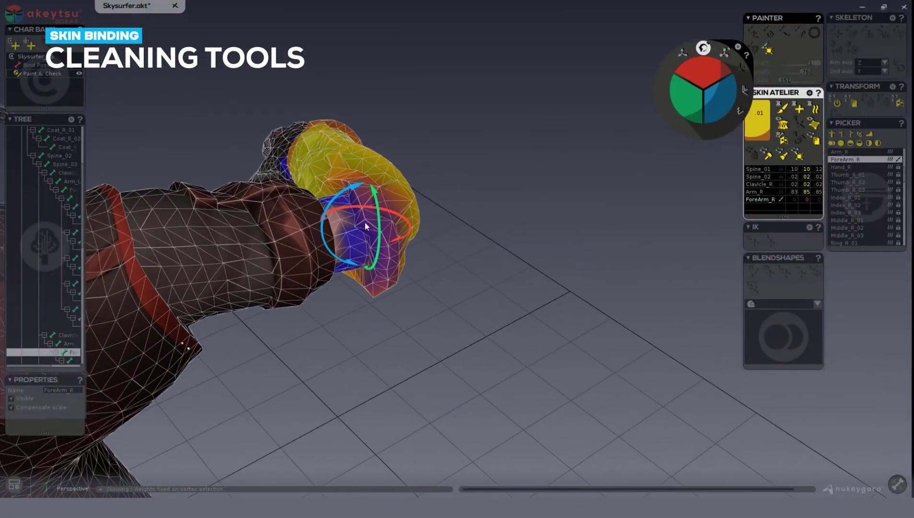
# - Select the elbow vertices and rebalance their weights to about 0.75 Arm_R and 0.24 ForeArm_R
pyautogui.click(358, 233)
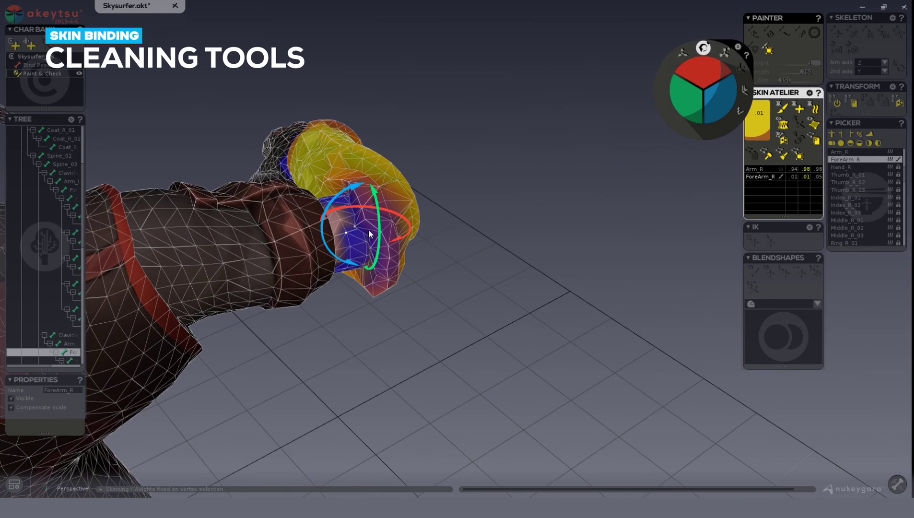
pyautogui.keyDown('alt'); pyautogui.moveTo(422, 221); pyautogui.dragTo(494, 206); pyautogui.keyUp('alt')
pyautogui.click(499, 203)
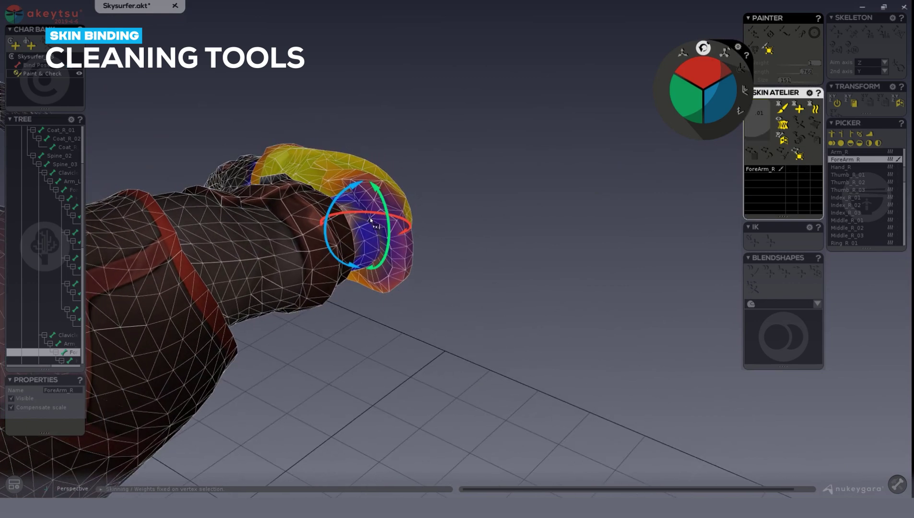
pyautogui.click(370, 217)
pyautogui.moveTo(397, 229); pyautogui.dragTo(461, 209, button='right')
pyautogui.click(782, 155)
pyautogui.click(770, 157)
pyautogui.moveTo(588, 204); pyautogui.dragTo(537, 206, button='right')
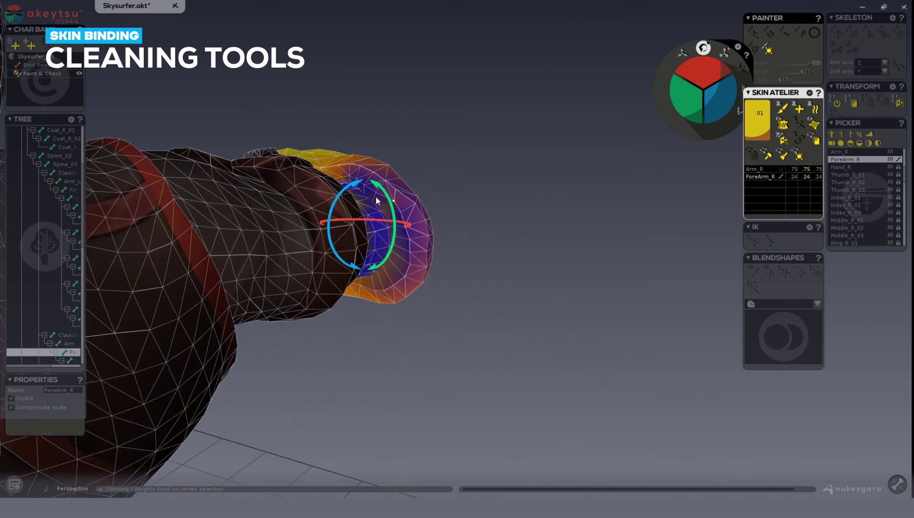
pyautogui.moveTo(390, 286); pyautogui.dragTo(486, 259, button='right')
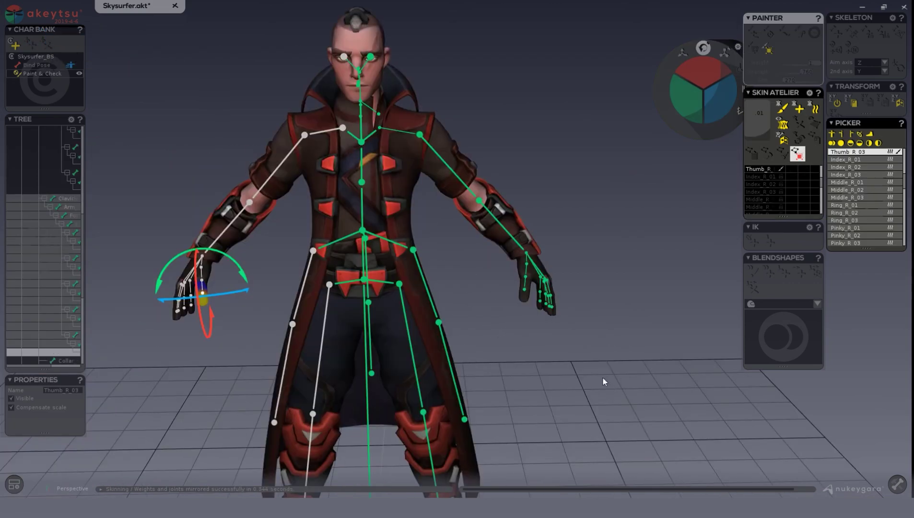
# - Zoom out to see the whole character and select the Spine_01 joint
pyautogui.scroll(2, 645, 315)
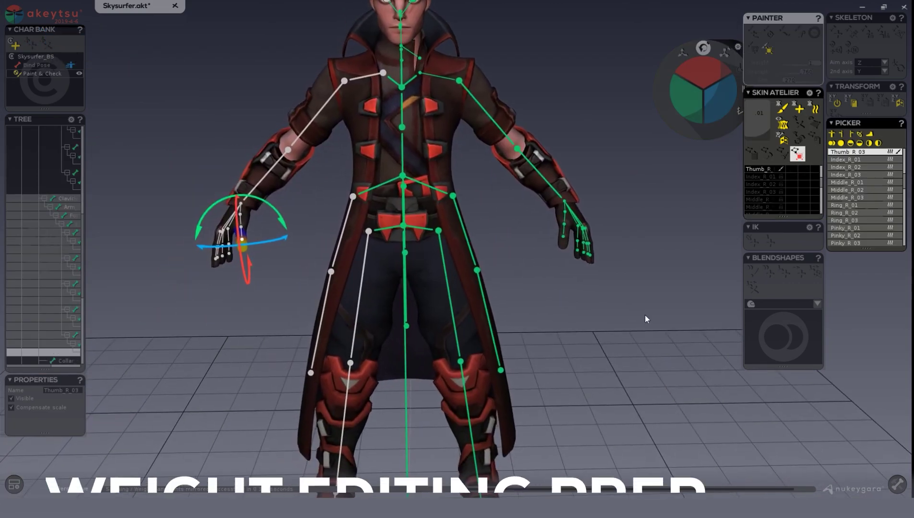
pyautogui.scroll(2, 629, 312)
pyautogui.keyDown('alt'); pyautogui.moveTo(628, 311); pyautogui.dragTo(631, 314, button='right'); pyautogui.keyUp('alt')
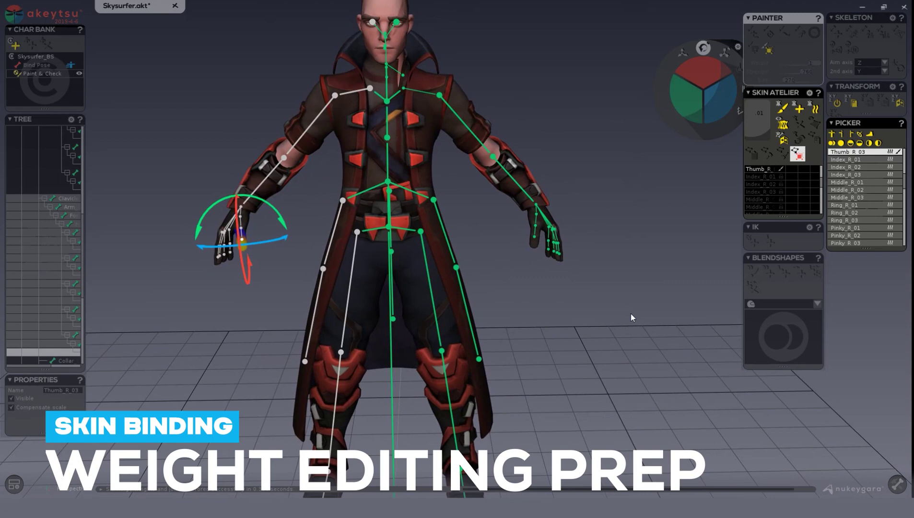
pyautogui.keyDown('alt'); pyautogui.moveTo(630, 314); pyautogui.dragTo(511, 272, button='right'); pyautogui.keyUp('alt')
pyautogui.keyDown('alt'); pyautogui.moveTo(512, 271); pyautogui.dragTo(534, 263, button='middle'); pyautogui.keyUp('alt')
pyautogui.keyDown('alt'); pyautogui.moveTo(534, 263); pyautogui.dragTo(507, 259, button='right'); pyautogui.keyUp('alt')
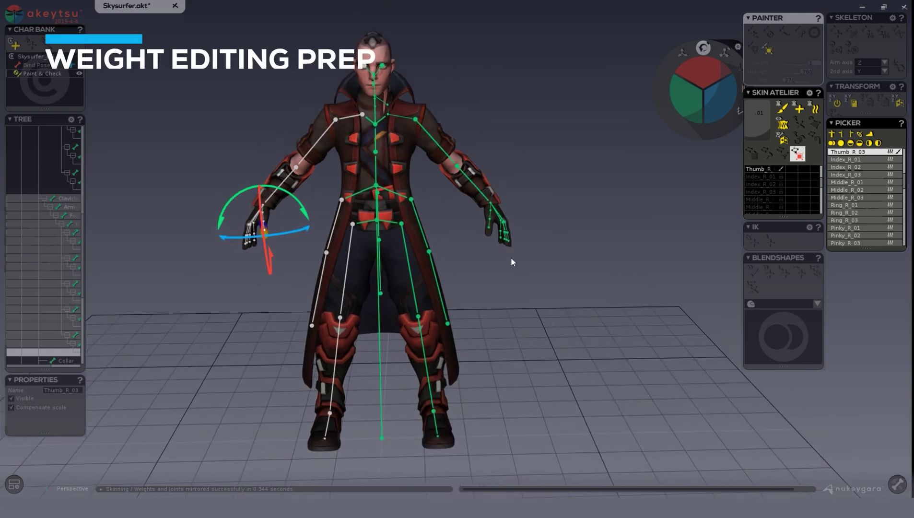
pyautogui.scroll(2, 511, 257)
pyautogui.click(445, 199)
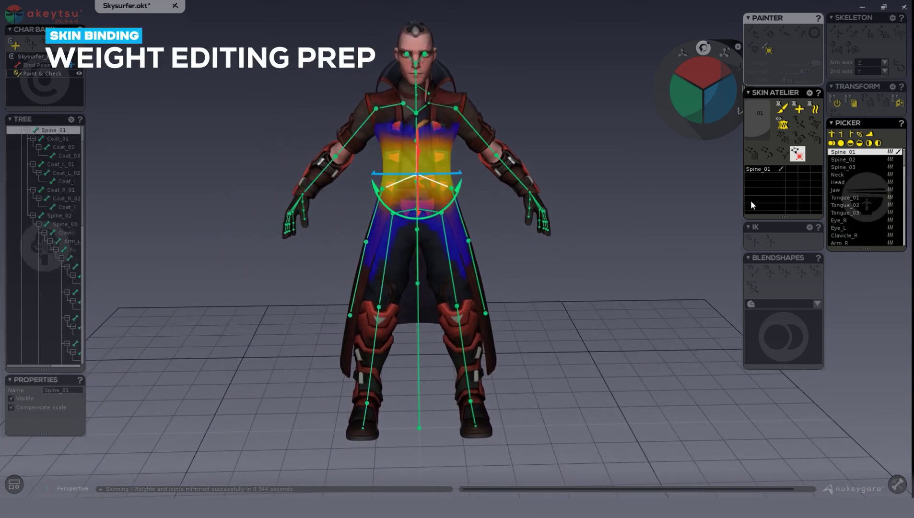
# - Select Arm_R to show its weight heat map and lock the other joints' influences
pyautogui.click(359, 124)
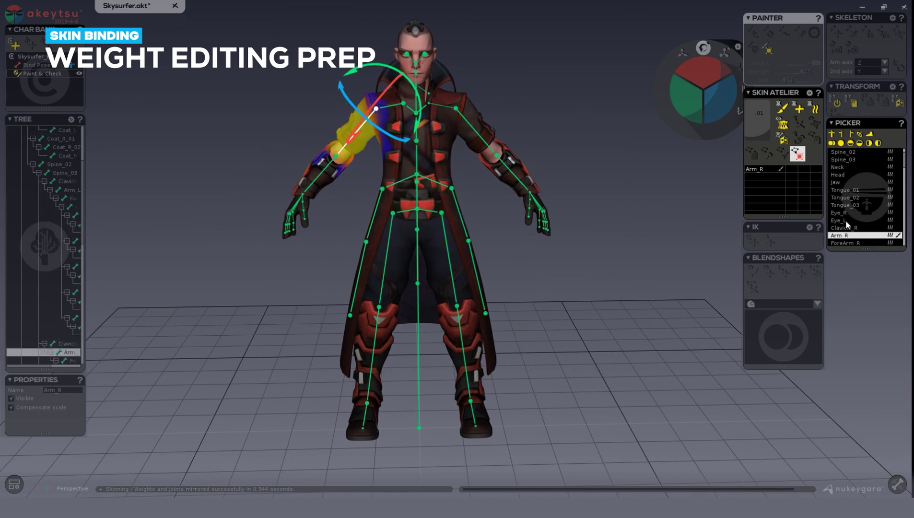
pyautogui.click(842, 135)
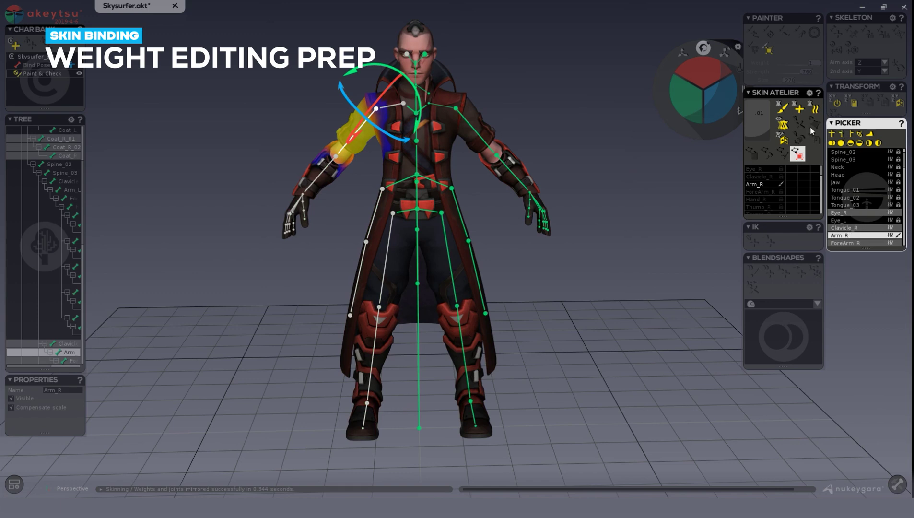
pyautogui.click(784, 139)
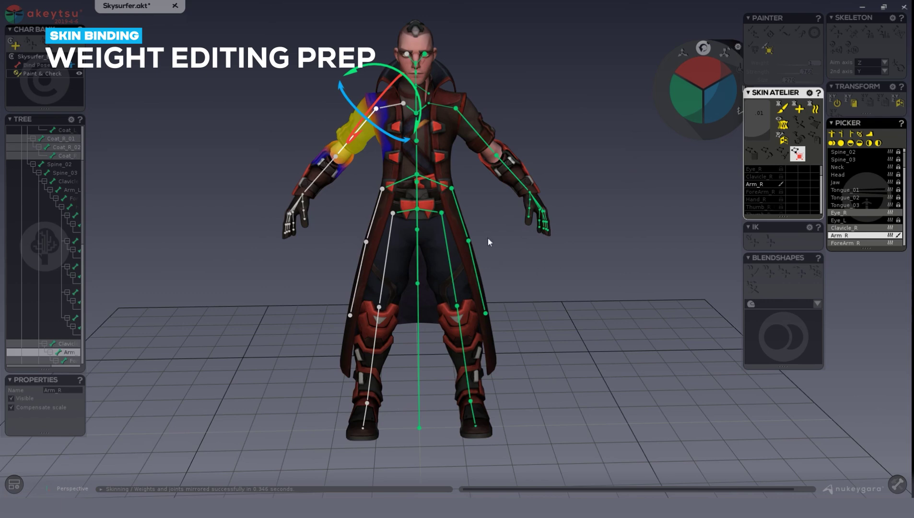
pyautogui.keyDown('alt'); pyautogui.moveTo(488, 238); pyautogui.dragTo(492, 254, button='middle'); pyautogui.keyUp('alt')
pyautogui.keyDown('alt'); pyautogui.moveTo(492, 254); pyautogui.dragTo(496, 237); pyautogui.keyUp('alt')
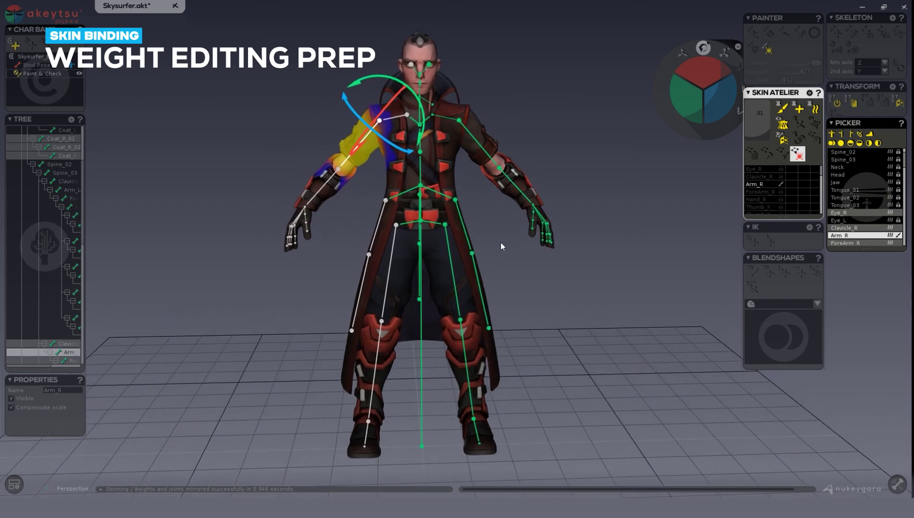
# - In front view, box-select the character's left-half vertices and hide them
pyautogui.press('KP_1')
pyautogui.scroll(3, 495, 236)
pyautogui.keyDown('alt'); pyautogui.moveTo(496, 236); pyautogui.dragTo(507, 262, button='middle'); pyautogui.keyUp('alt')
pyautogui.scroll(4, 468, 224)
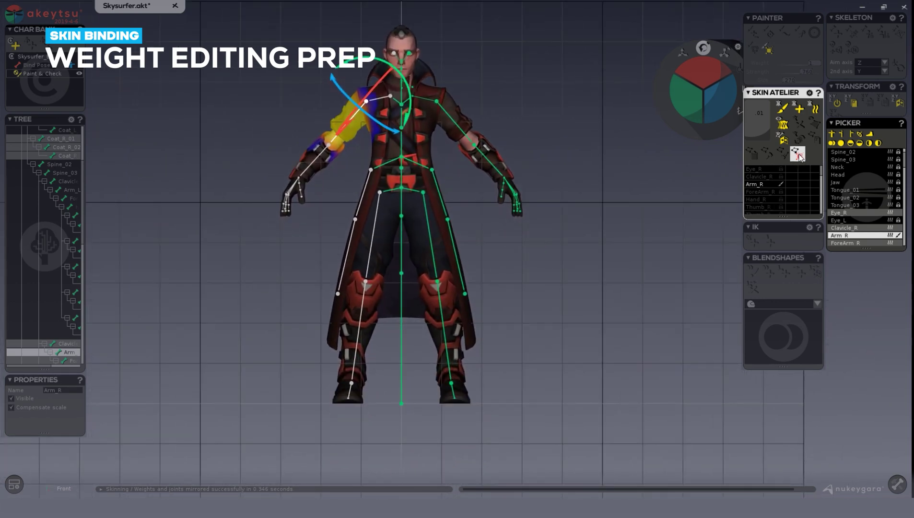
pyautogui.click(799, 154)
pyautogui.moveTo(586, 458); pyautogui.dragTo(404, 18)
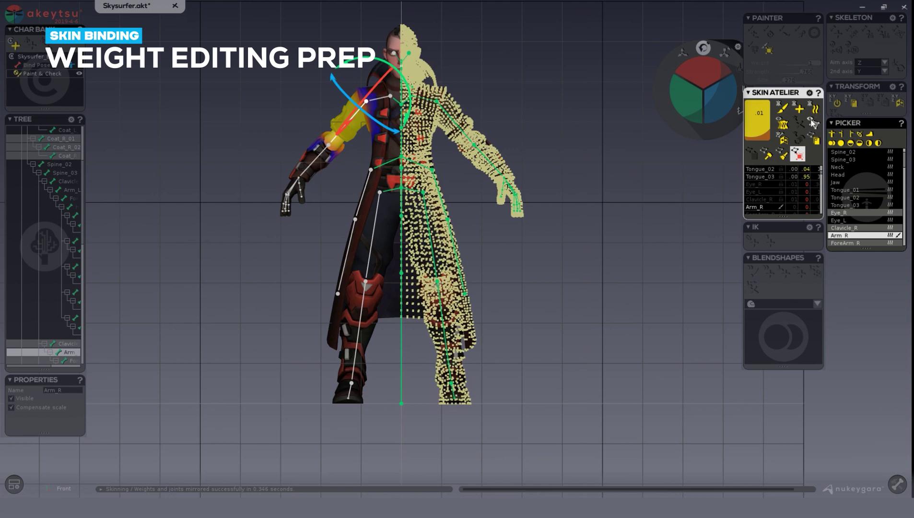
pyautogui.click(812, 123)
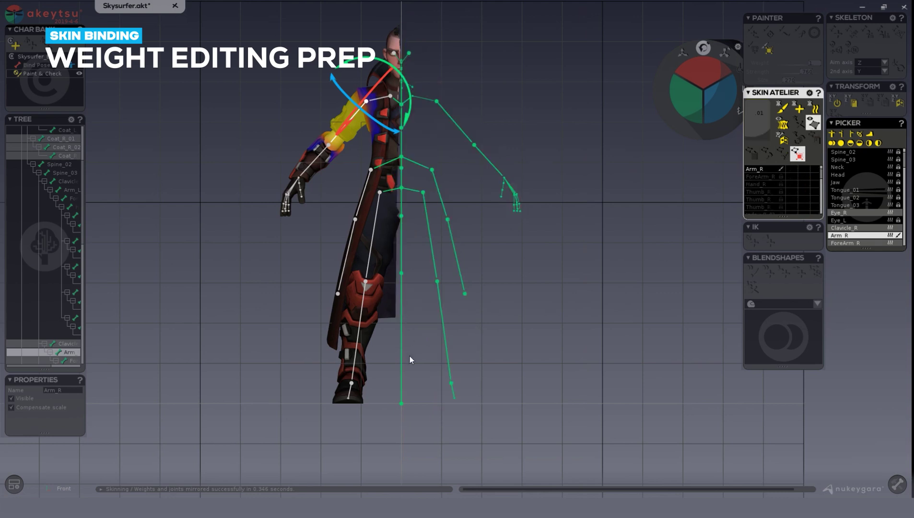
# - Orbit to the right arm's side and display the remaining half as wireframe
pyautogui.moveTo(408, 345); pyautogui.dragTo(326, 265, button='middle')
pyautogui.scroll(3, 392, 262)
pyautogui.moveTo(391, 262)
pyautogui.mouseDown(button='middle')
pyautogui.moveTo(469, 219)
pyautogui.moveTo(393, 106)
pyautogui.moveTo(347, 147)
pyautogui.moveTo(304, 135)
pyautogui.moveTo(469, 158)
pyautogui.moveTo(627, 151)
pyautogui.moveTo(666, 163)
pyautogui.moveTo(492, 178)
pyautogui.moveTo(484, 158)
pyautogui.moveTo(545, 149)
pyautogui.moveTo(523, 208)
pyautogui.moveTo(532, 208)
pyautogui.moveTo(537, 169)
pyautogui.moveTo(594, 160)
pyautogui.mouseUp(button='middle')
pyautogui.press('4')
# - Paint Arm_R weight over the right shoulder and chest, then leave weight painting mode
pyautogui.click(782, 107)
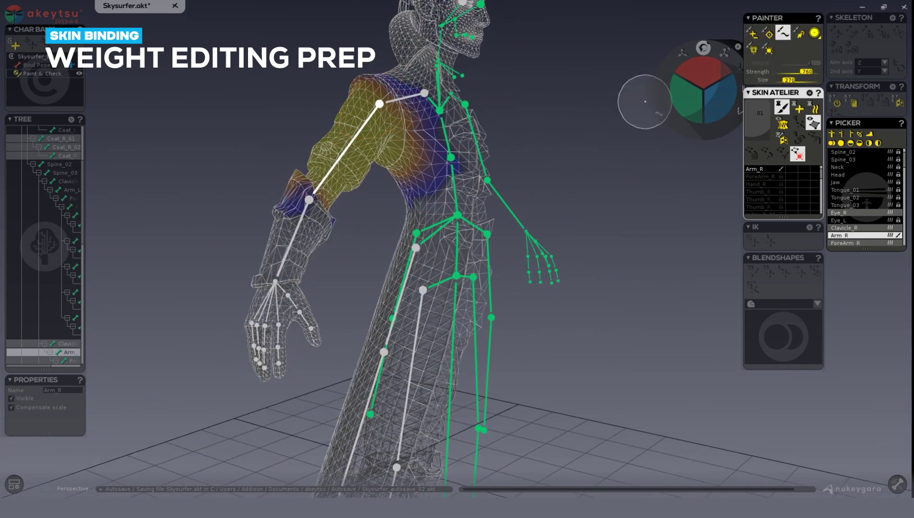
pyautogui.moveTo(485, 101); pyautogui.dragTo(427, 128, button='middle')
pyautogui.moveTo(396, 162)
pyautogui.mouseDown(button='middle')
pyautogui.moveTo(338, 132)
pyautogui.moveTo(654, 127)
pyautogui.moveTo(637, 139)
pyautogui.mouseUp(button='middle')
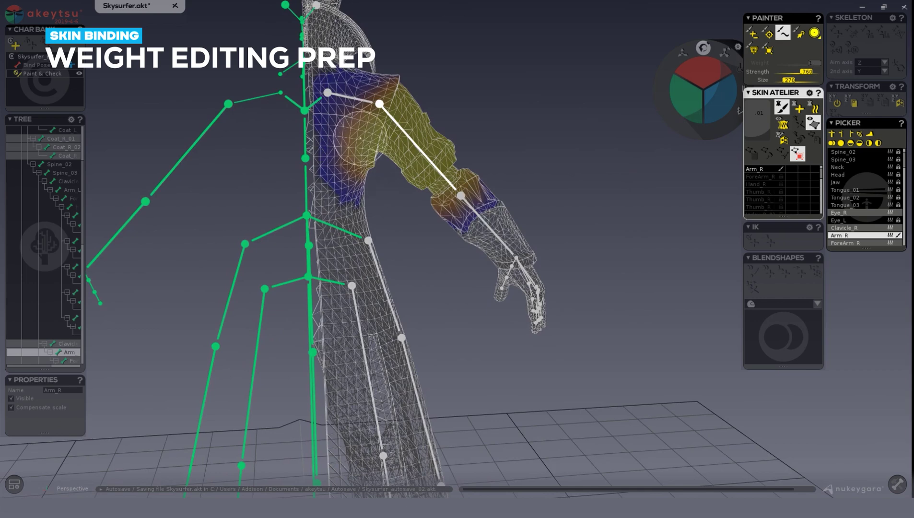
pyautogui.moveTo(436, 173); pyautogui.dragTo(202, 182, button='middle')
pyautogui.moveTo(377, 92)
pyautogui.mouseDown()
pyautogui.moveTo(390, 79)
pyautogui.moveTo(405, 186)
pyautogui.mouseUp()
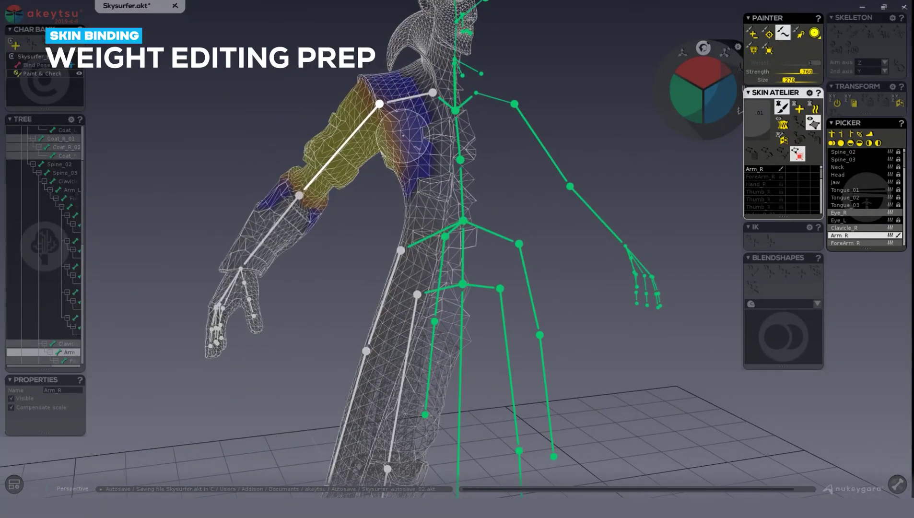
pyautogui.moveTo(450, 212); pyautogui.dragTo(378, 193, button='middle')
pyautogui.press('Escape')
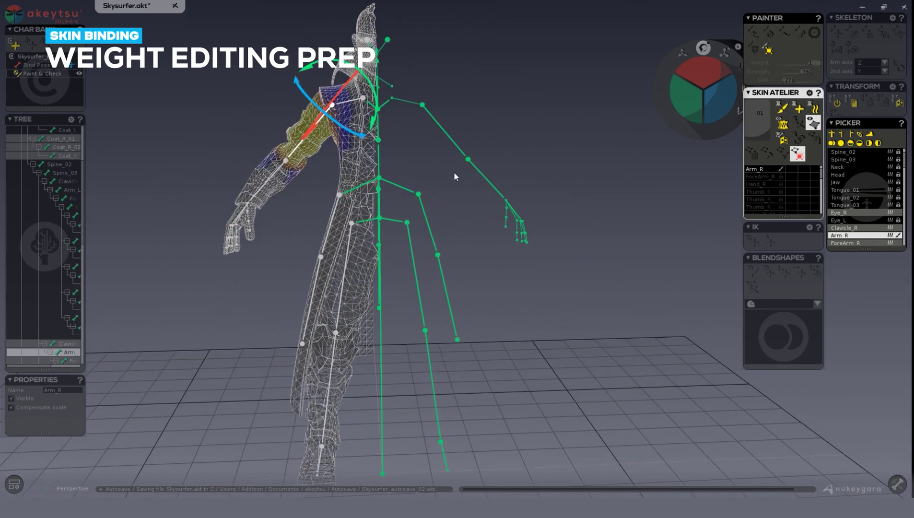
pyautogui.moveTo(469, 168); pyautogui.dragTo(500, 186, button='middle')
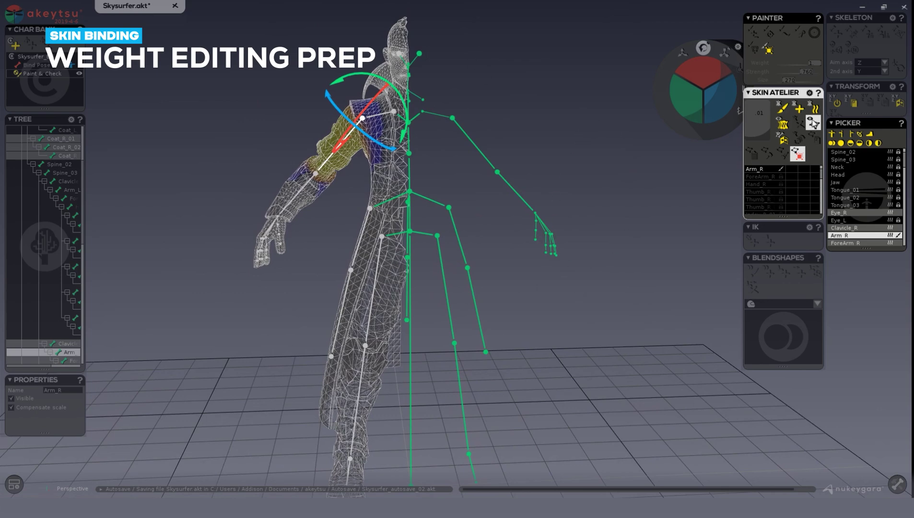
# - Reveal the hidden half, then hide it again along with the lower coat and lower leg vertices
pyautogui.click(814, 122)
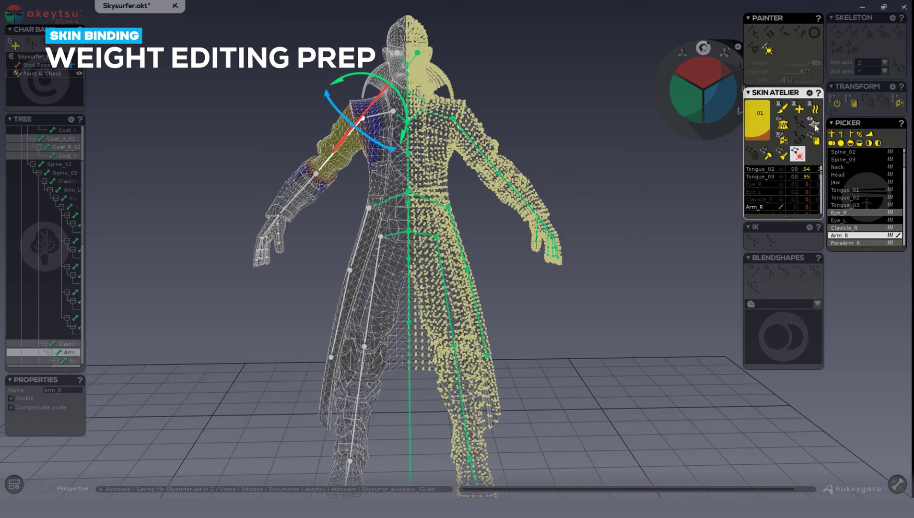
pyautogui.click(814, 123)
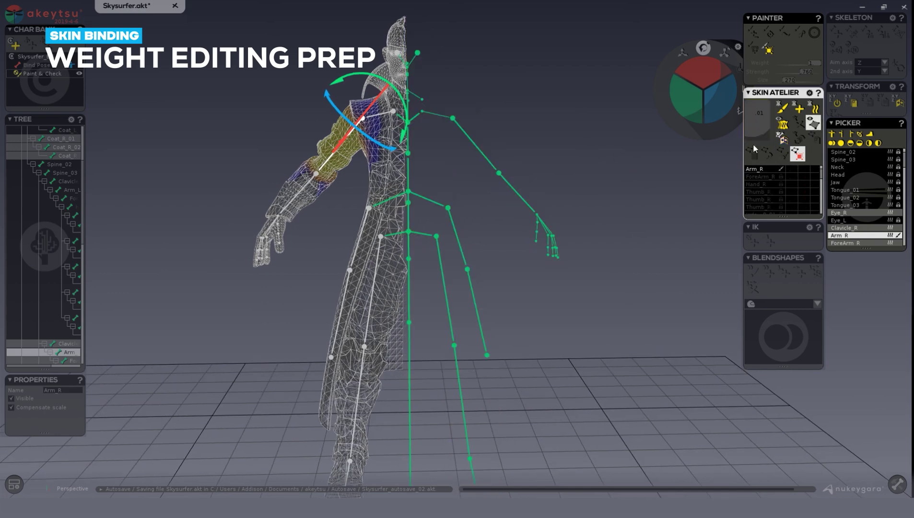
pyautogui.moveTo(324, 265); pyautogui.dragTo(431, 345)
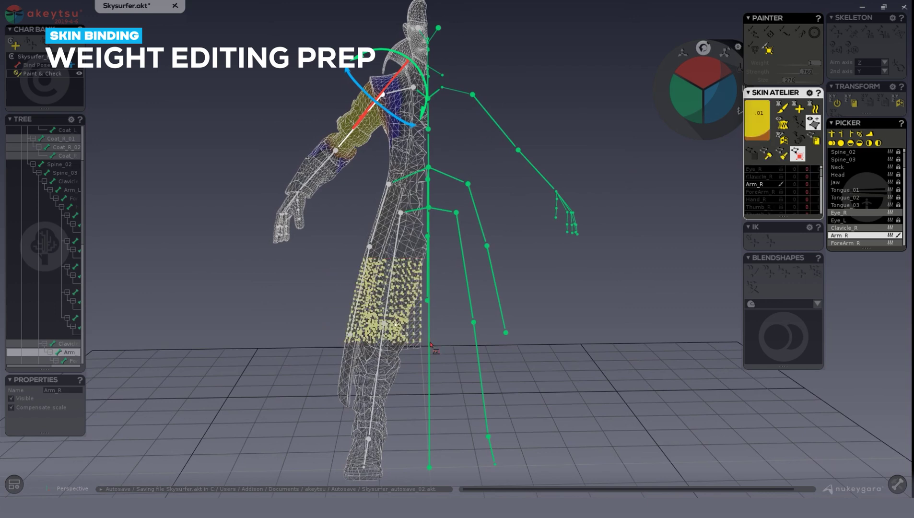
pyautogui.click(815, 123)
pyautogui.moveTo(308, 328); pyautogui.dragTo(440, 421)
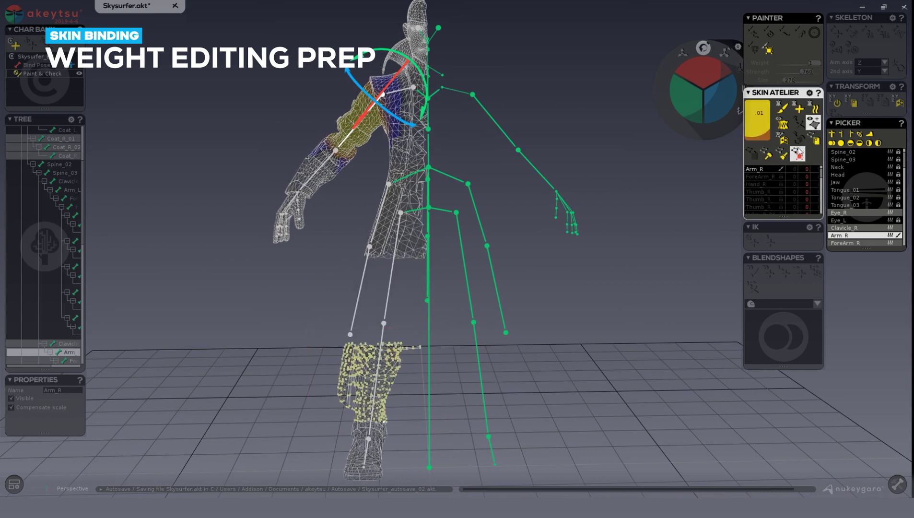
pyautogui.click(814, 124)
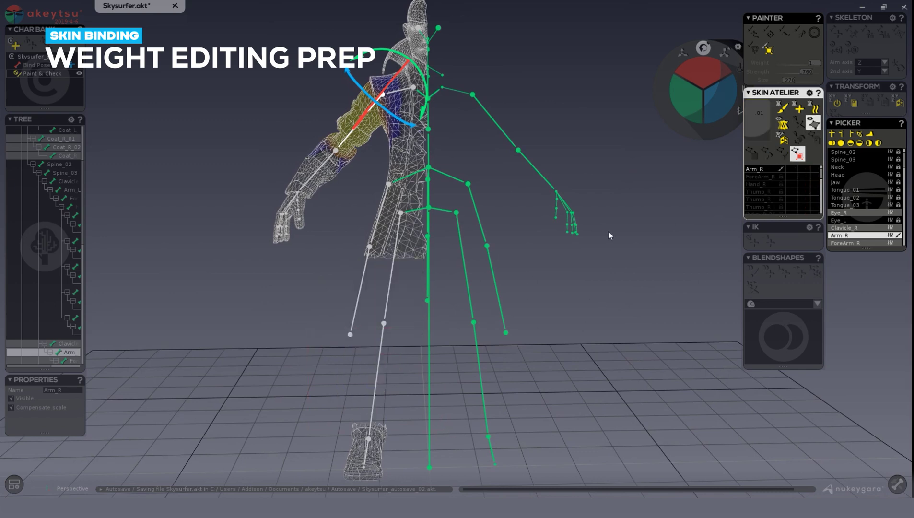
# - Unhide all mesh parts and clear the vertex selection
pyautogui.click(814, 124)
pyautogui.click(610, 265)
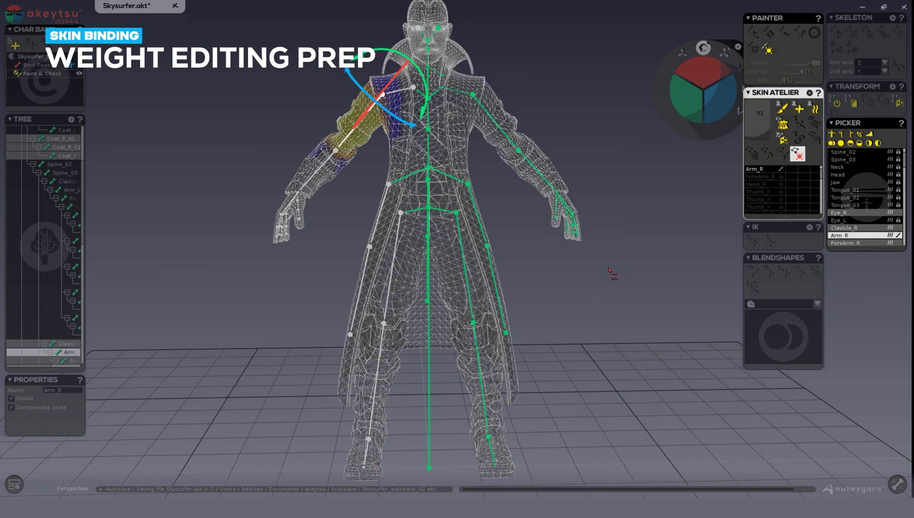
pyautogui.moveTo(563, 278); pyautogui.dragTo(541, 257, button='middle')
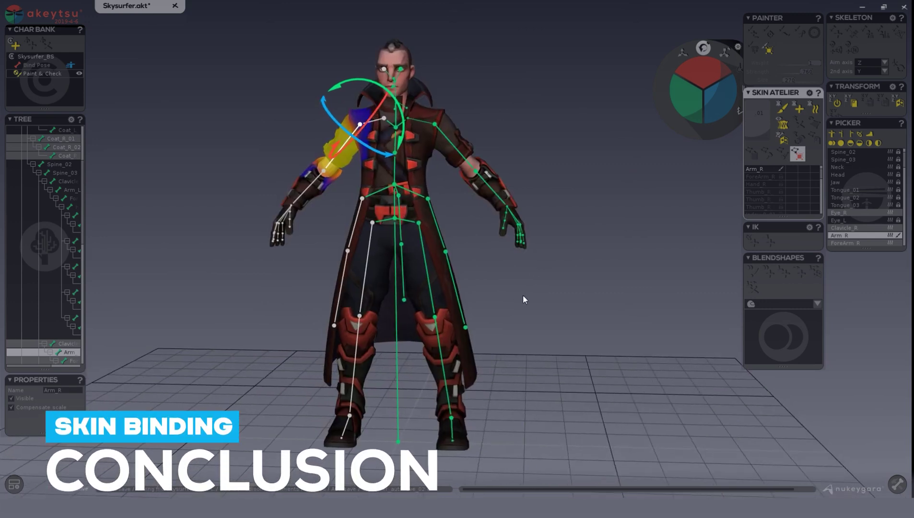
pyautogui.moveTo(523, 300); pyautogui.dragTo(565, 292, button='middle')
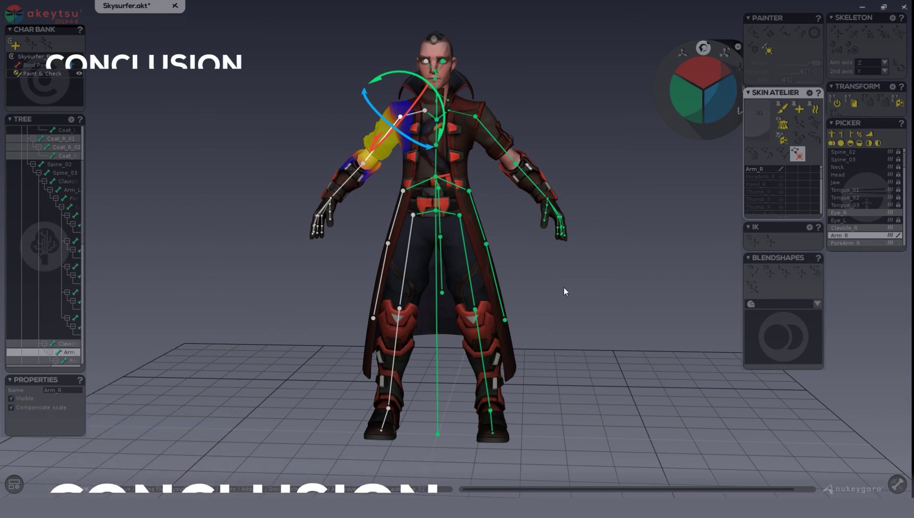
pyautogui.moveTo(450, 249); pyautogui.dragTo(447, 252, button='middle')
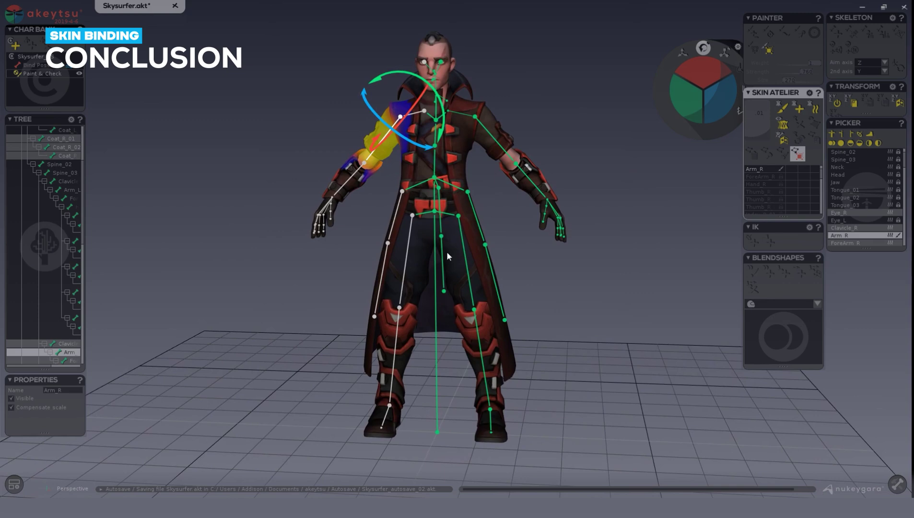